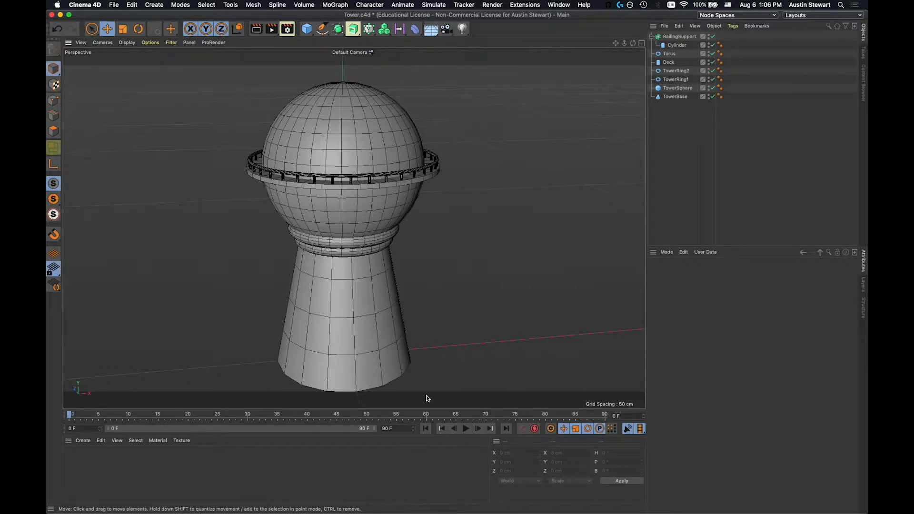
# Switch to Safari to examine the tower in the Planet Express reference image, and return to Cinema 4D
pyautogui.press('super+Tab')
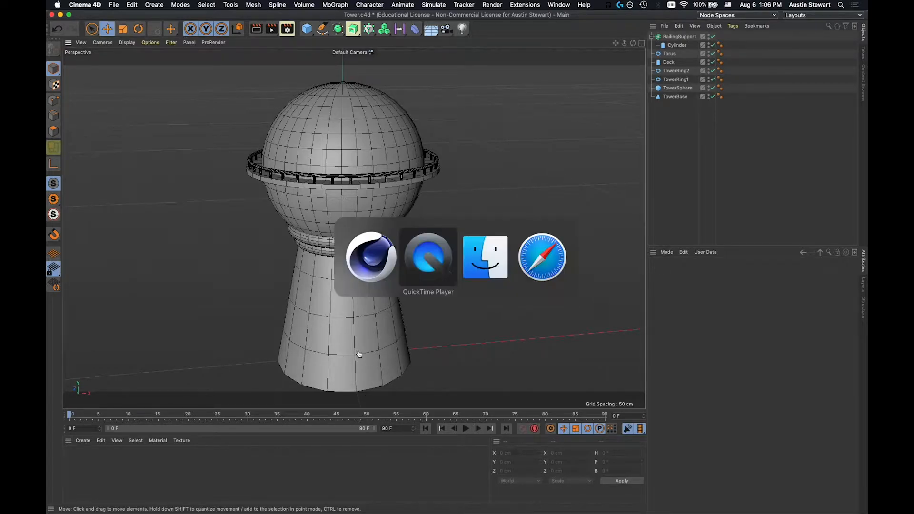
pyautogui.click(551, 257)
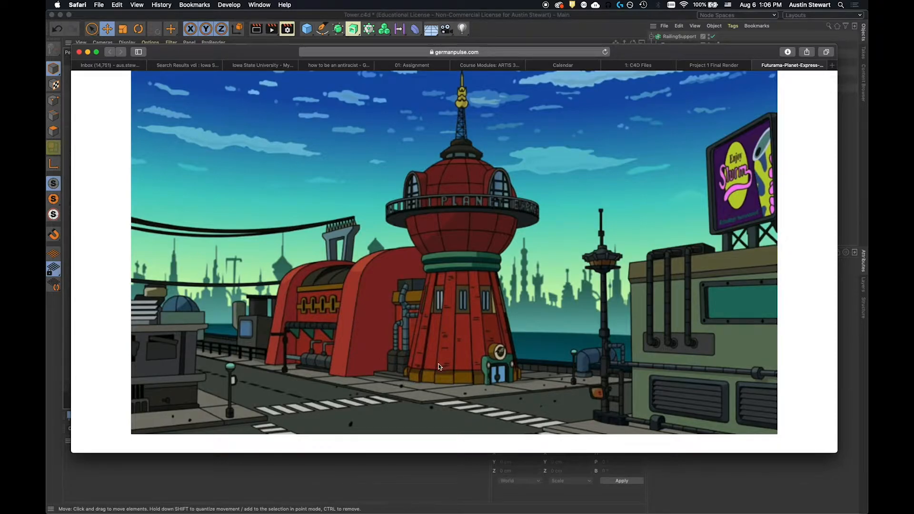
pyautogui.press('super+Tab')
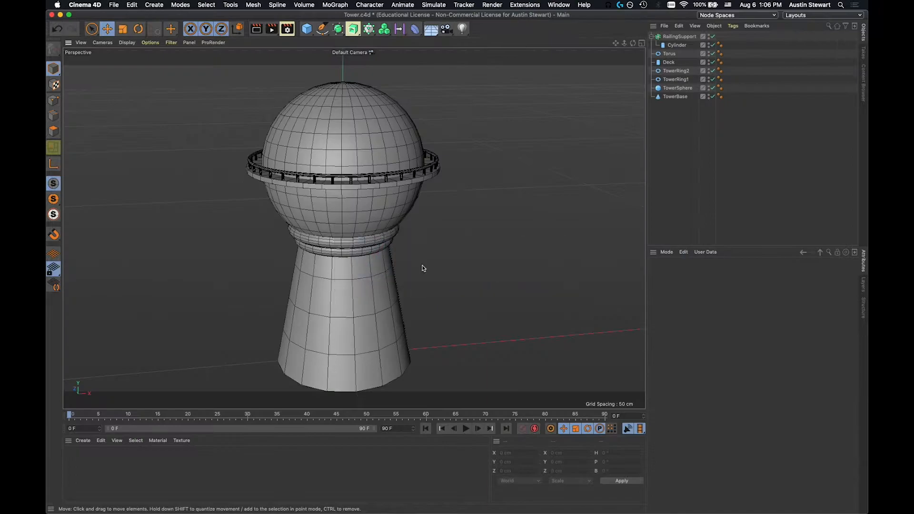
# Add a cylinder at the tower's base with a radius of 60 cm and a height of 10 cm
pyautogui.moveTo(306, 28); pyautogui.dragTo(480, 42)
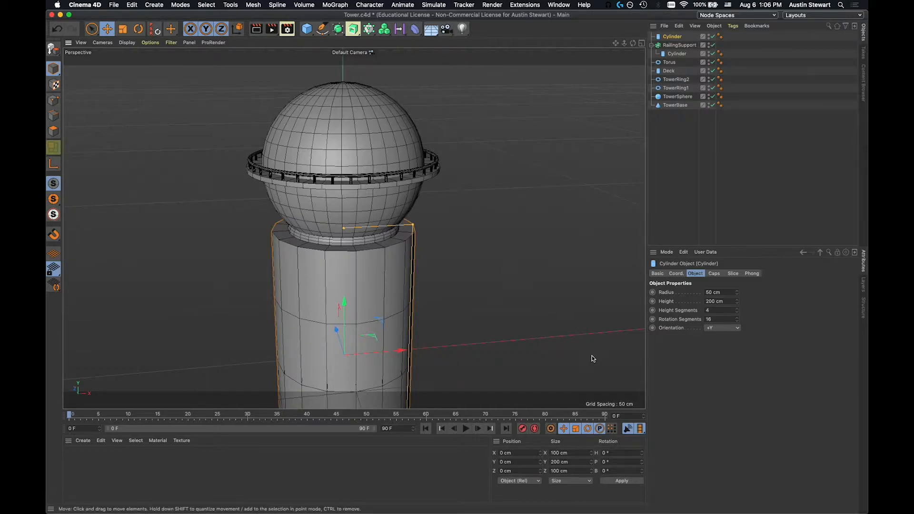
pyautogui.click(705, 292)
pyautogui.moveTo(705, 292); pyautogui.dragTo(701, 292)
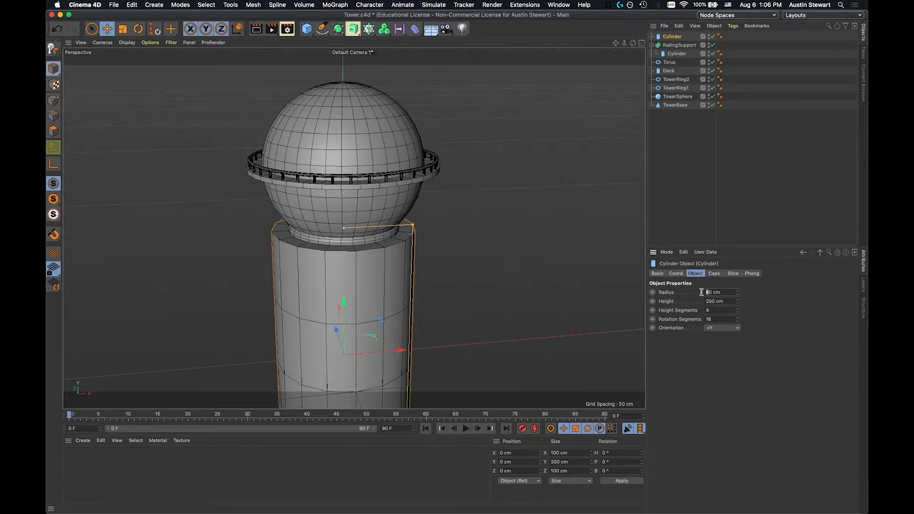
pyautogui.write('6')
pyautogui.press('Tab')
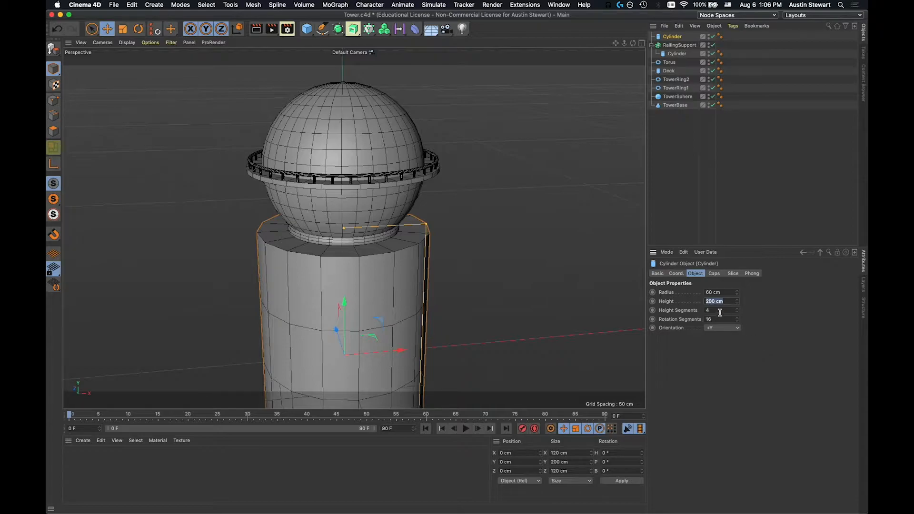
pyautogui.write('10')
pyautogui.press('Tab')
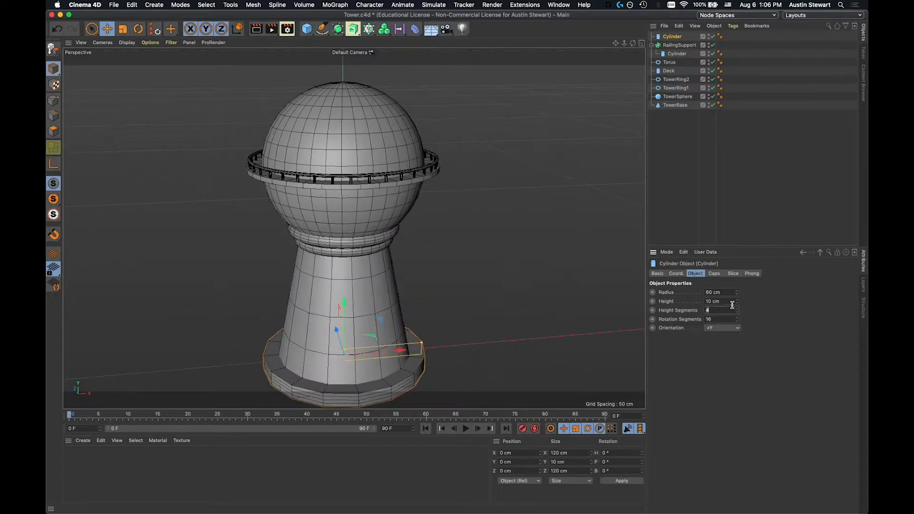
# Compare the base with the reference image and set the new cylinder's height to 5 cm
pyautogui.scroll(-2, 348, 366)
pyautogui.scroll(2, 348, 365)
pyautogui.scroll(2, 348, 366)
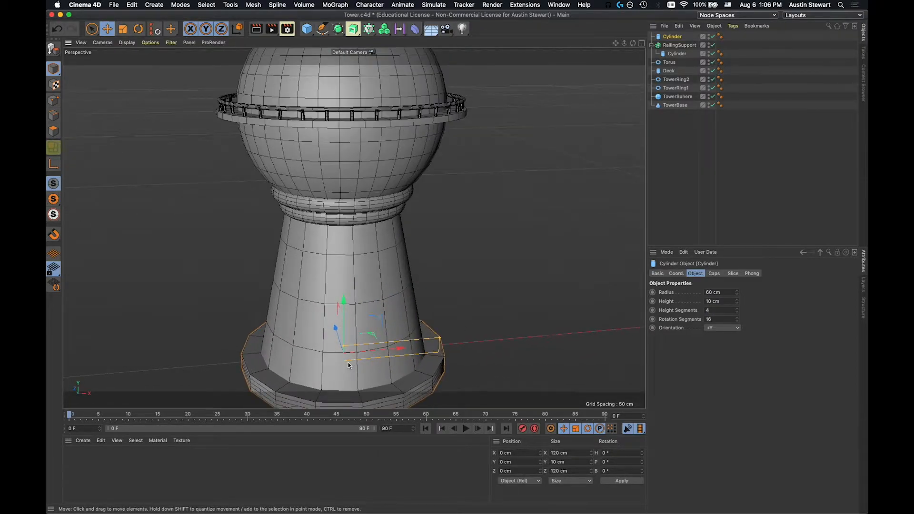
pyautogui.keyDown('alt'); pyautogui.moveTo(348, 365); pyautogui.dragTo(352, 335, button='middle'); pyautogui.keyUp('alt')
pyautogui.press('super+Tab')
pyautogui.press('super+Tab')
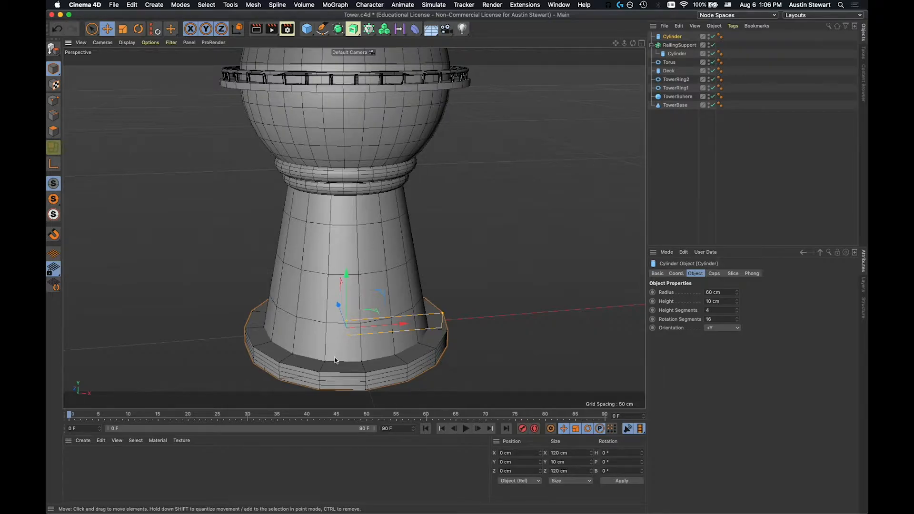
pyautogui.keyDown('alt'); pyautogui.moveTo(335, 360); pyautogui.dragTo(340, 338); pyautogui.keyUp('alt')
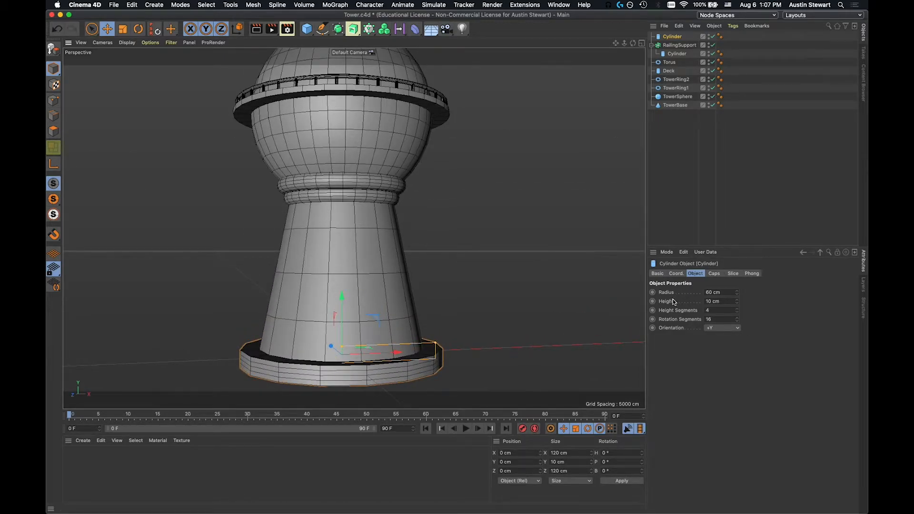
pyautogui.doubleClick(722, 301)
pyautogui.write('5')
pyautogui.press('Tab')
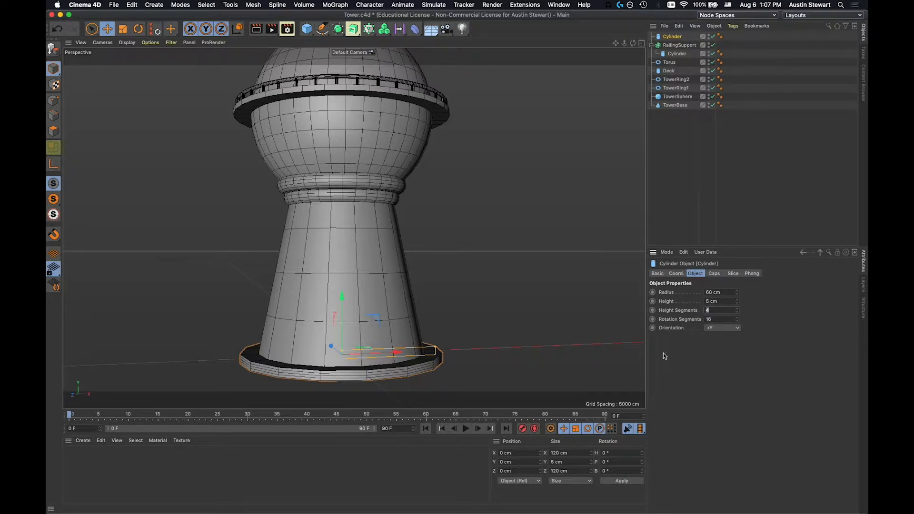
# Set the base cylinder's Y position to 5 cm
pyautogui.click(676, 274)
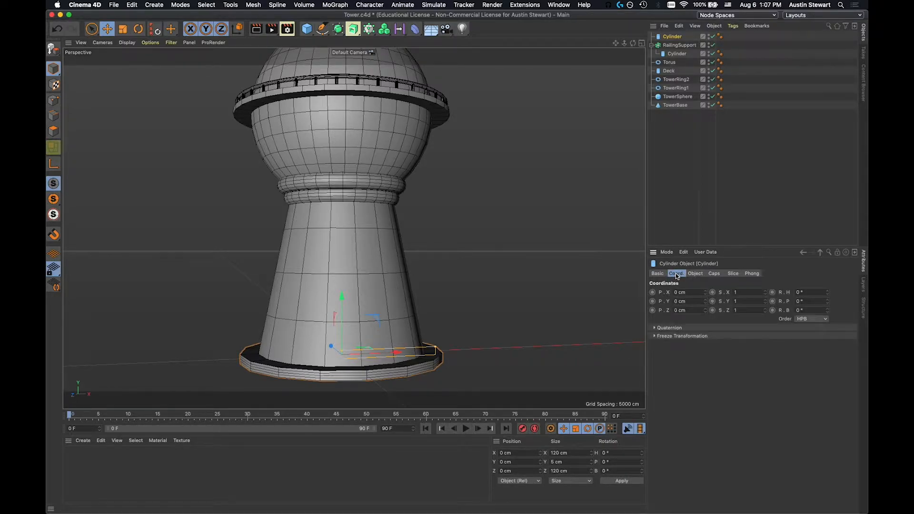
pyautogui.click(685, 301)
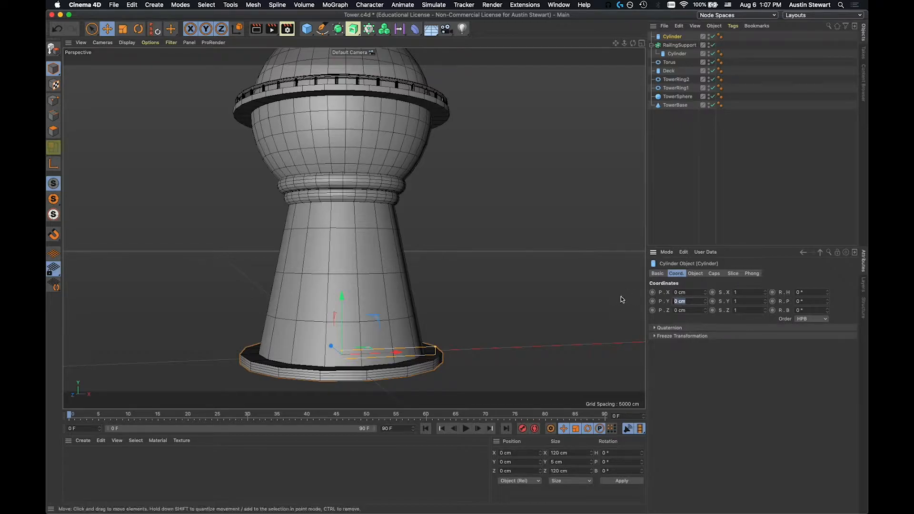
pyautogui.write('5')
pyautogui.press('Tab')
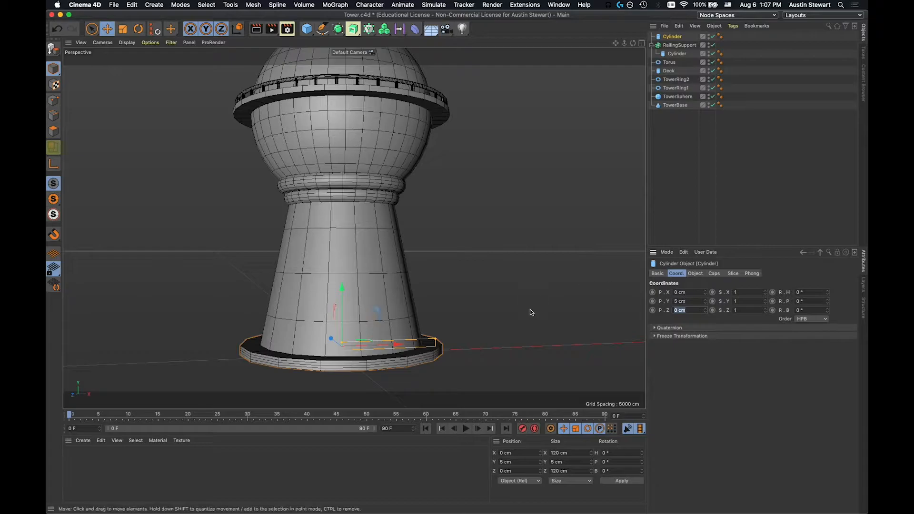
# Set the base cylinder's radius to 55 cm
pyautogui.scroll(5, 355, 359)
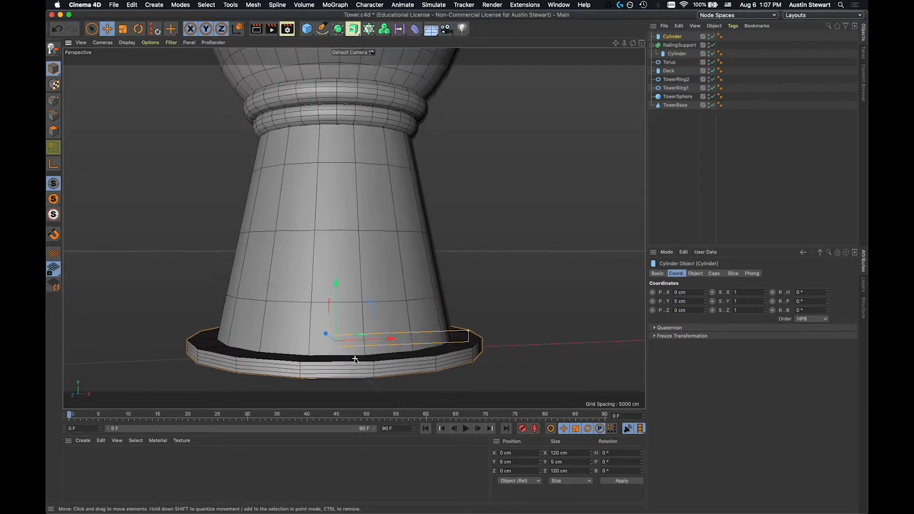
pyautogui.keyDown('alt'); pyautogui.moveTo(355, 358); pyautogui.dragTo(351, 382); pyautogui.keyUp('alt')
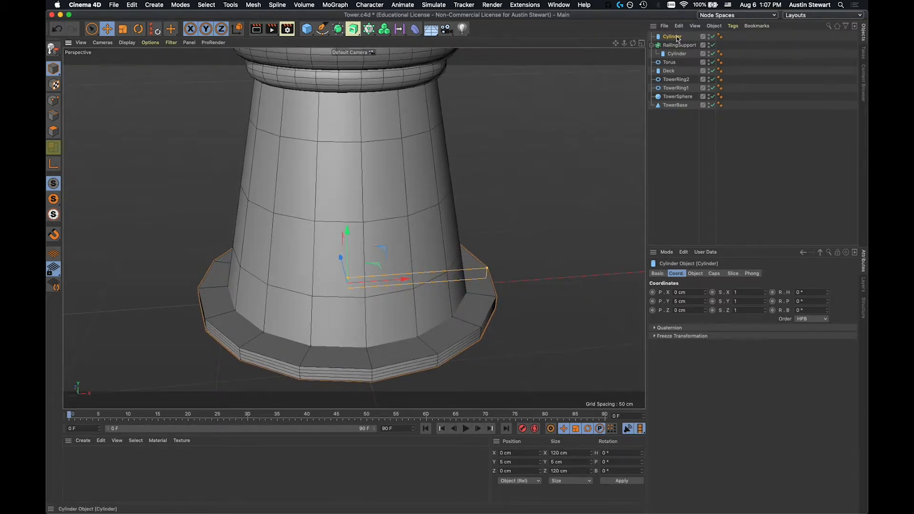
pyautogui.click(694, 274)
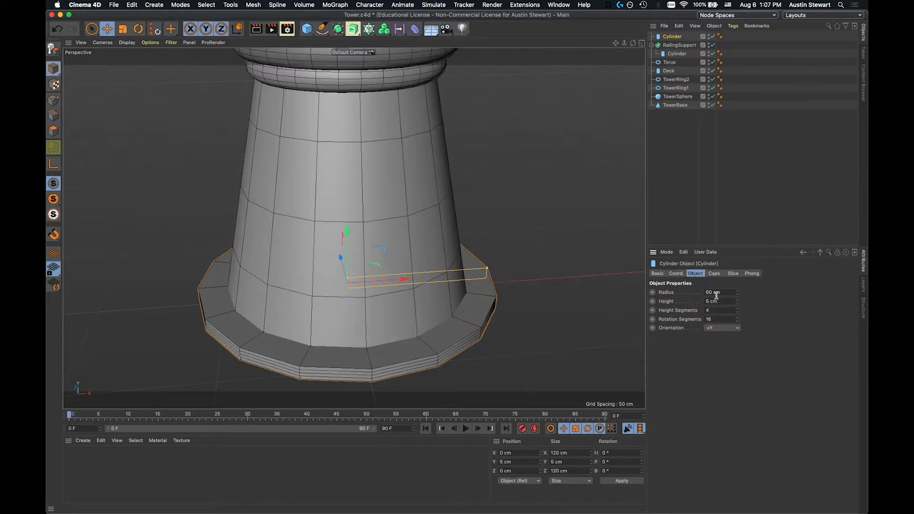
pyautogui.doubleClick(709, 292)
pyautogui.write('55')
pyautogui.press('Tab')
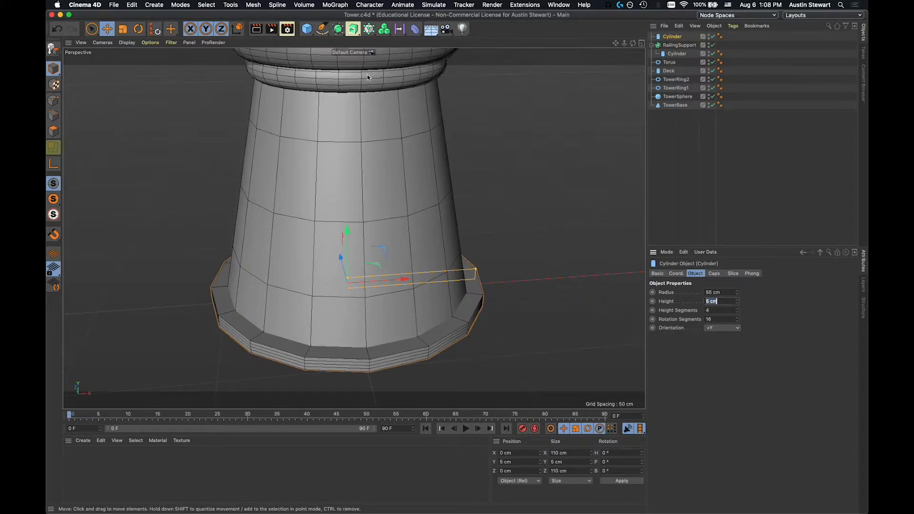
# Set the rotation segments to 36 on both the base cylinder and the TowerBase cone
pyautogui.click(713, 319)
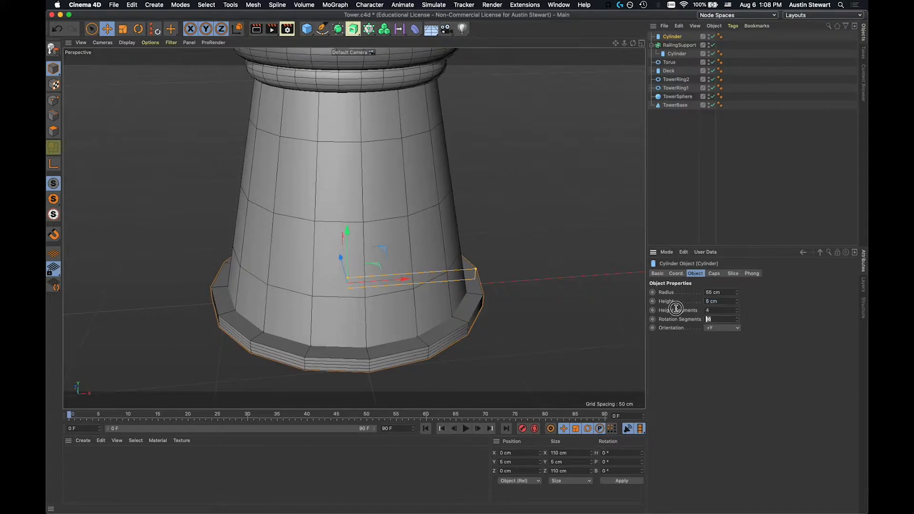
pyautogui.write('36')
pyautogui.press('Return')
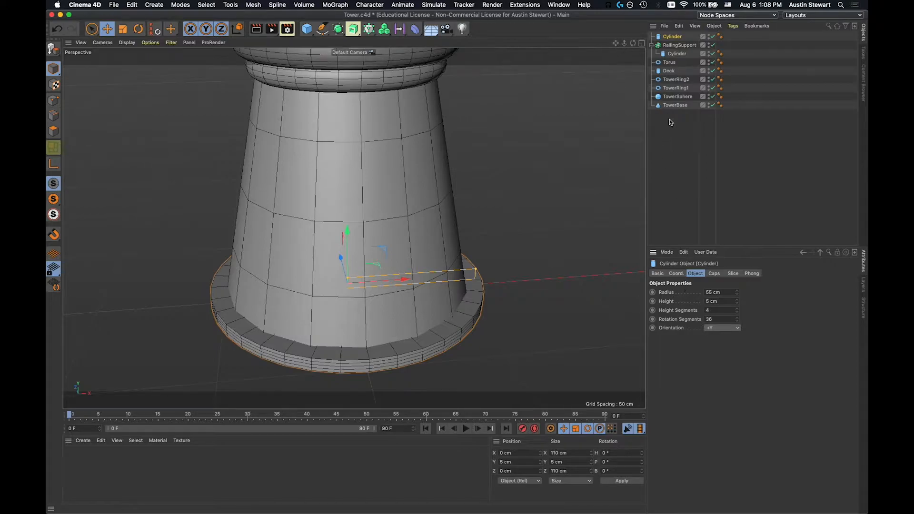
pyautogui.click(675, 105)
pyautogui.moveTo(719, 328); pyautogui.dragTo(632, 322)
pyautogui.write('36')
pyautogui.press('Return')
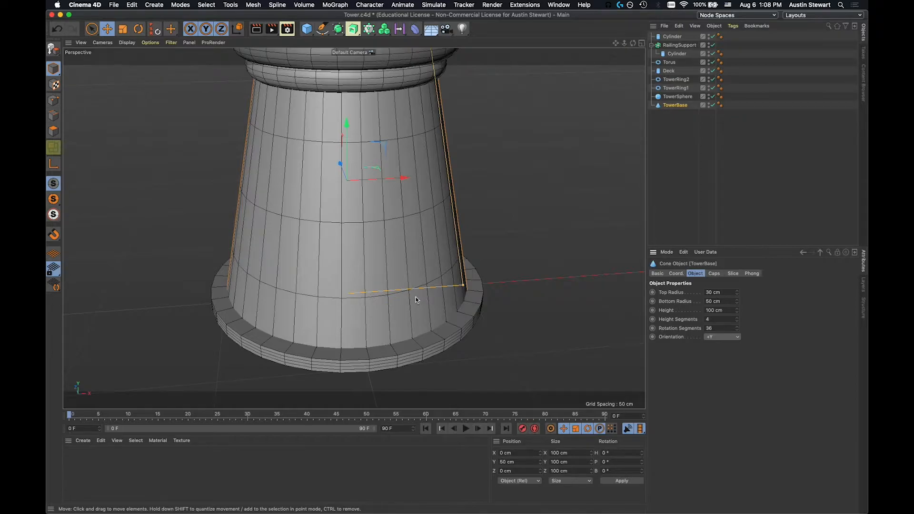
# Move the base cylinder beneath TowerBase in the object hierarchy, keeping it at the root level
pyautogui.moveTo(390, 291)
pyautogui.keyDown('alt'); pyautogui.mouseDown()
pyautogui.moveTo(379, 284)
pyautogui.moveTo(388, 291)
pyautogui.mouseUp(); pyautogui.keyUp('alt')
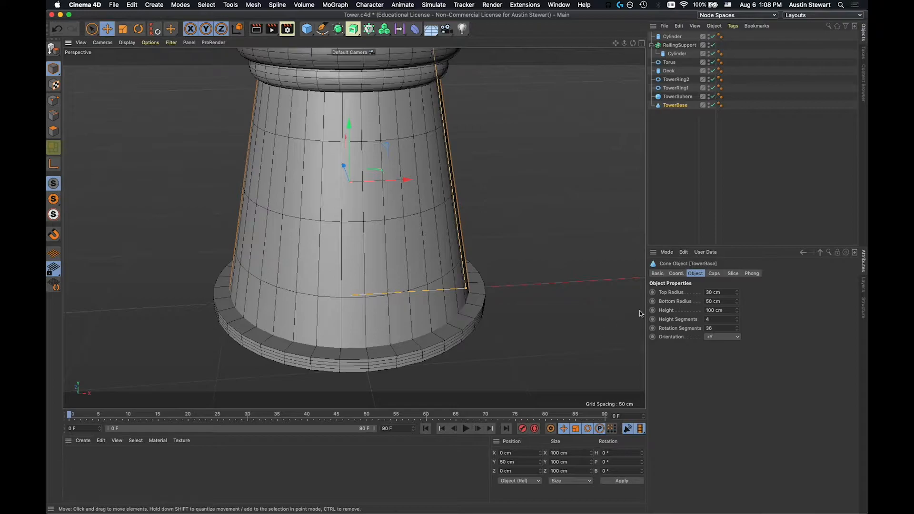
pyautogui.click(714, 274)
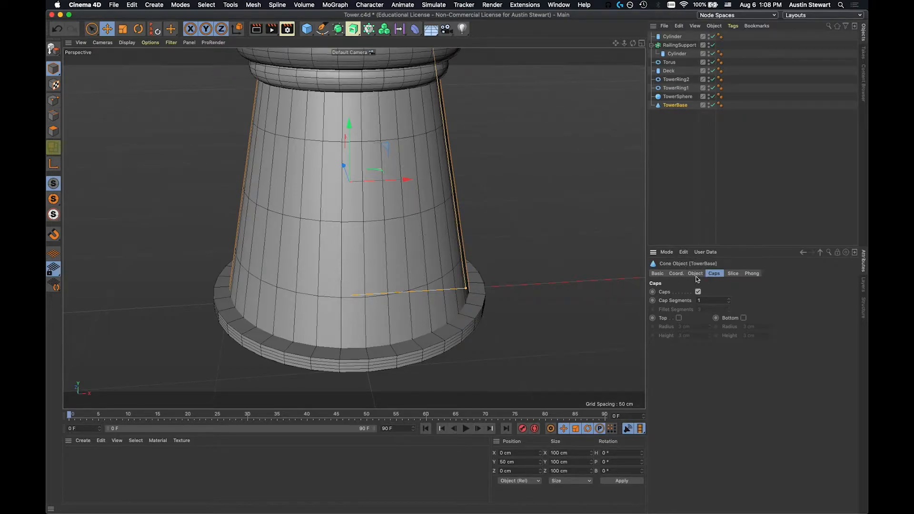
pyautogui.click(672, 37)
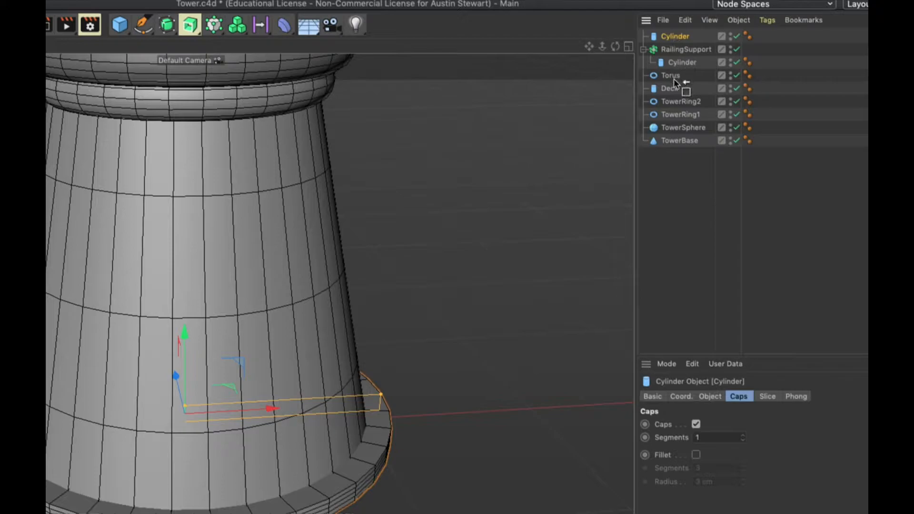
pyautogui.moveTo(666, 147); pyautogui.dragTo(669, 145)
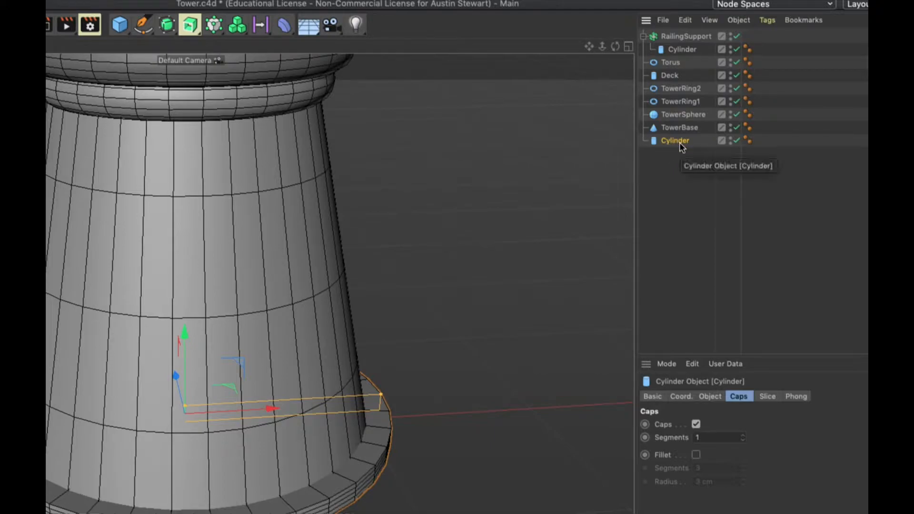
# Rename the base cylinder as TowerFoot and reselect it
pyautogui.doubleClick(681, 141)
pyautogui.write('Too')
pyautogui.press('BackSpace')
pyautogui.write('werFoot')
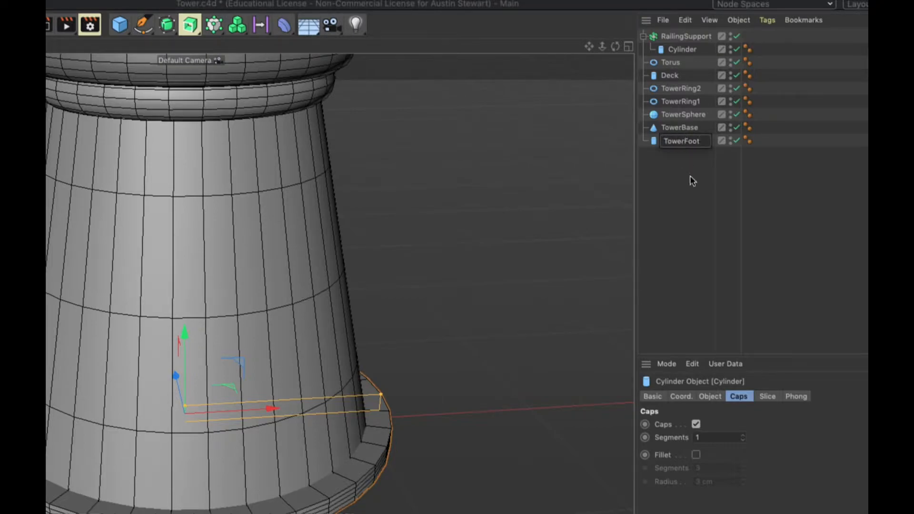
pyautogui.click(690, 181)
pyautogui.click(671, 139)
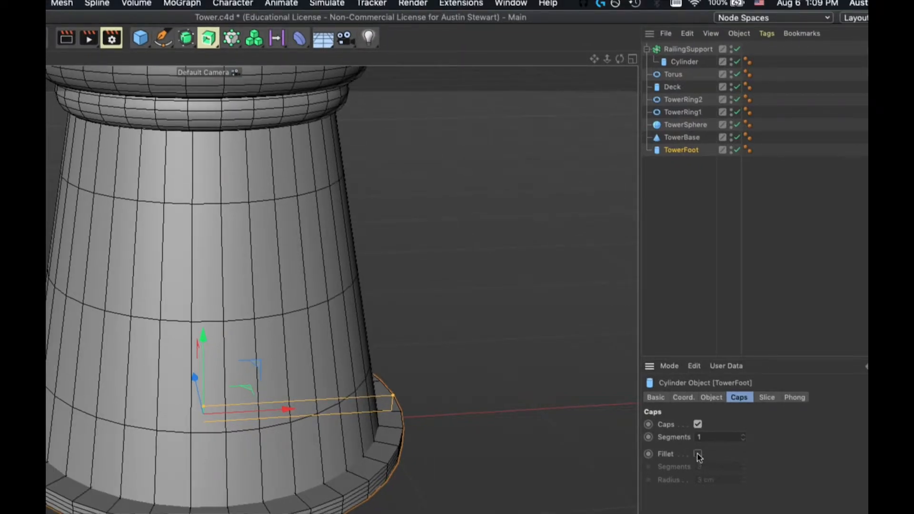
# Check the tower's foot in the reference image and enable a cap fillet on TowerFoot with 1 segment
pyautogui.press('super+Tab')
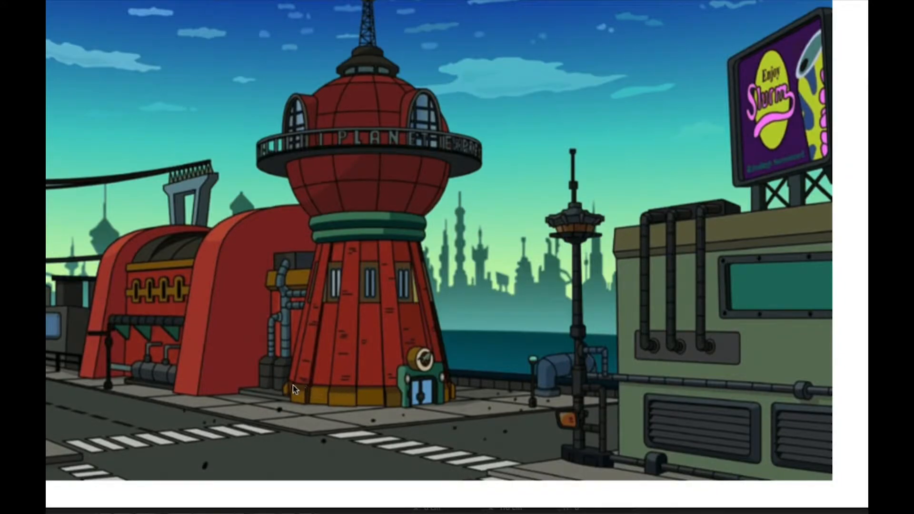
pyautogui.press('super+Tab')
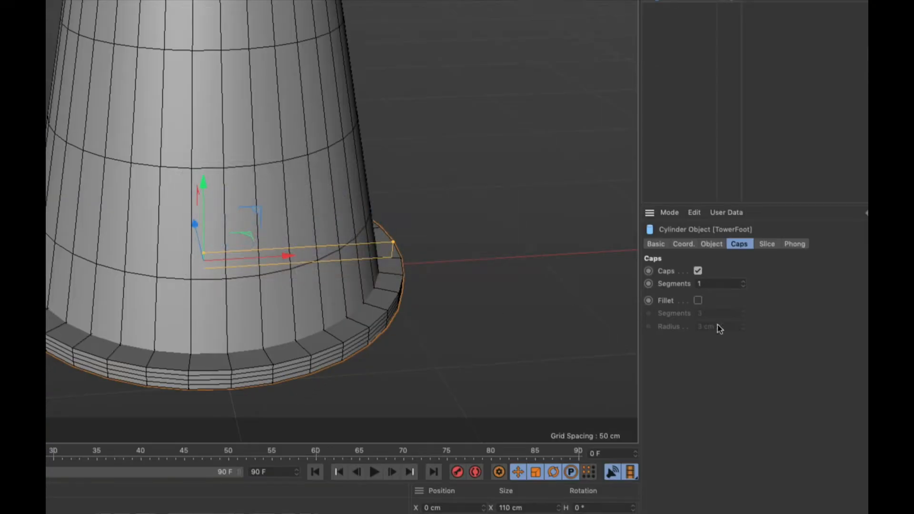
pyautogui.click(697, 300)
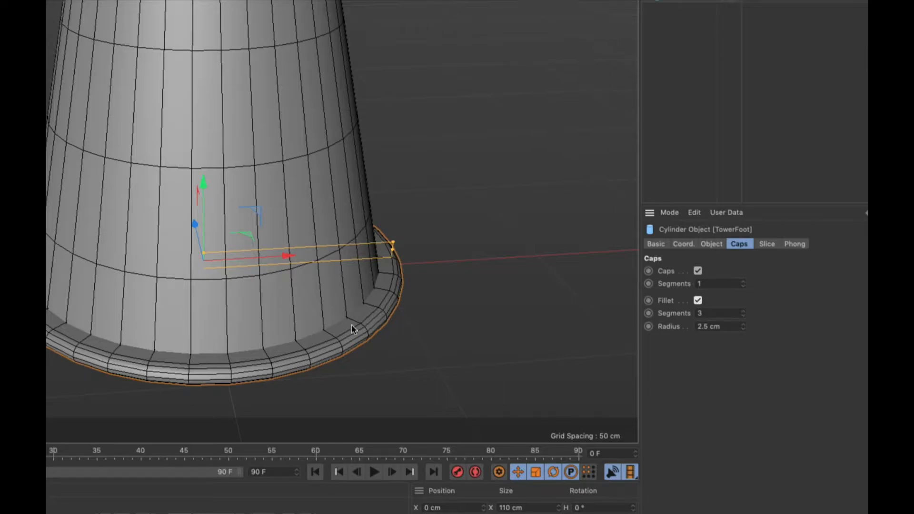
pyautogui.click(711, 313)
pyautogui.write('1')
pyautogui.press('Tab')
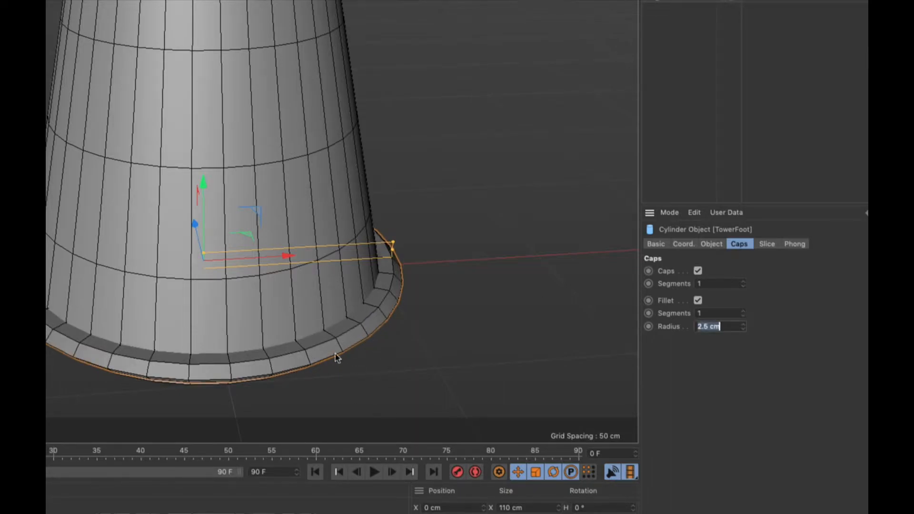
# Set TowerFoot's fillet radius to 1 cm
pyautogui.keyDown('alt'); pyautogui.moveTo(320, 362); pyautogui.dragTo(324, 322); pyautogui.keyUp('alt')
pyautogui.moveTo(730, 327); pyautogui.dragTo(662, 326)
pyautogui.write('1')
pyautogui.press('Return')
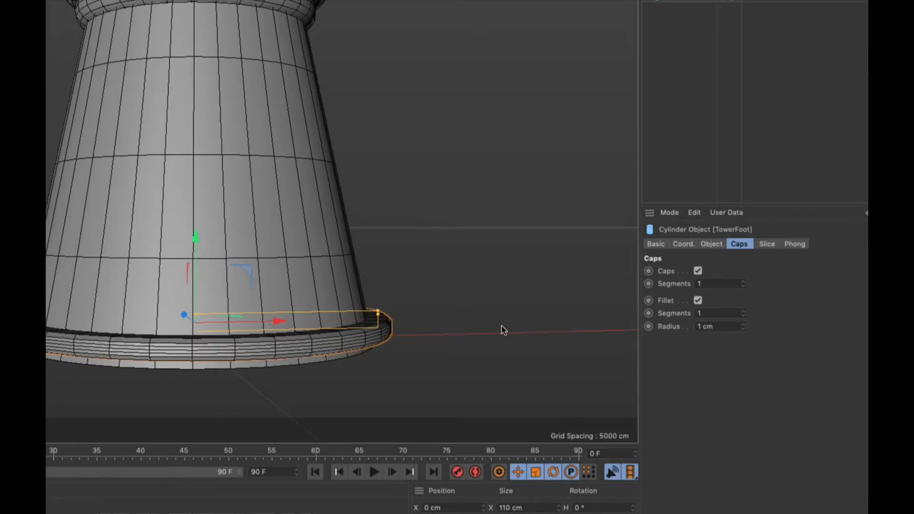
# Set TowerFoot's height to 10 cm
pyautogui.keyDown('alt'); pyautogui.moveTo(327, 336); pyautogui.dragTo(307, 304); pyautogui.keyUp('alt')
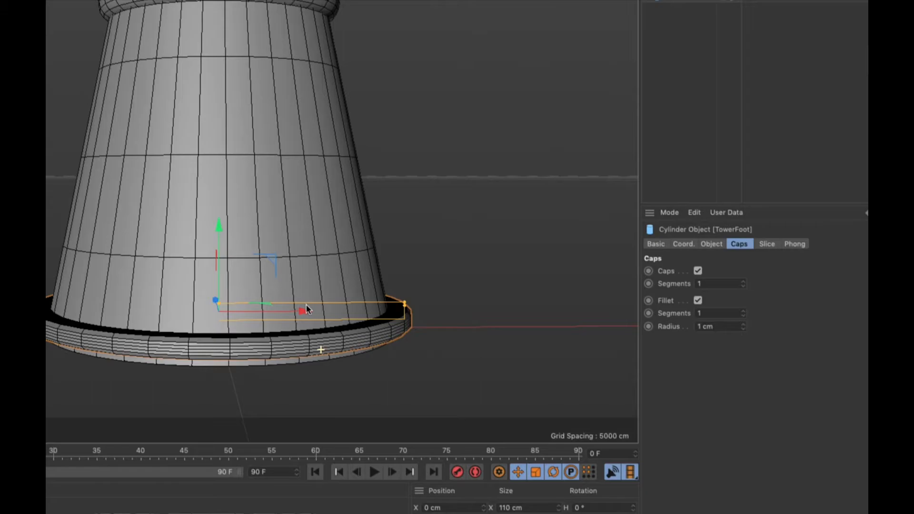
pyautogui.click(711, 245)
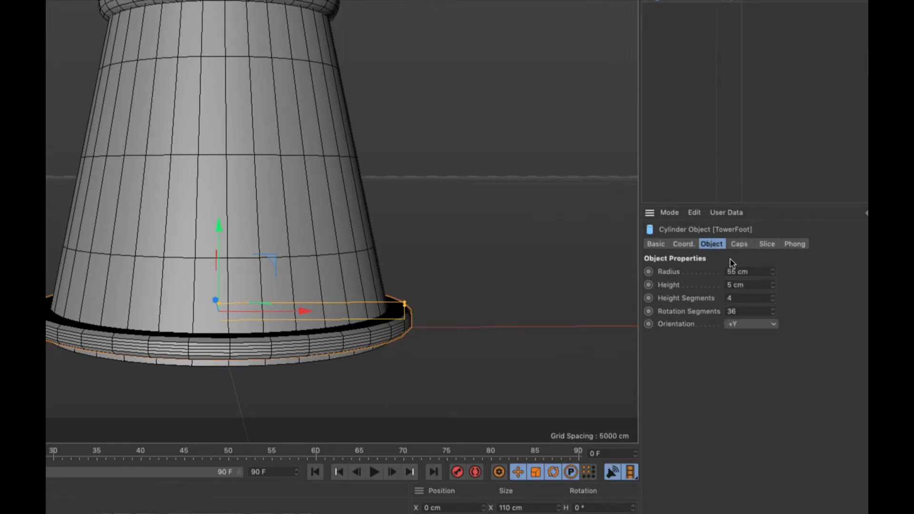
pyautogui.click(747, 285)
pyautogui.moveTo(748, 287); pyautogui.dragTo(618, 272)
pyautogui.write('10')
pyautogui.press('Tab')
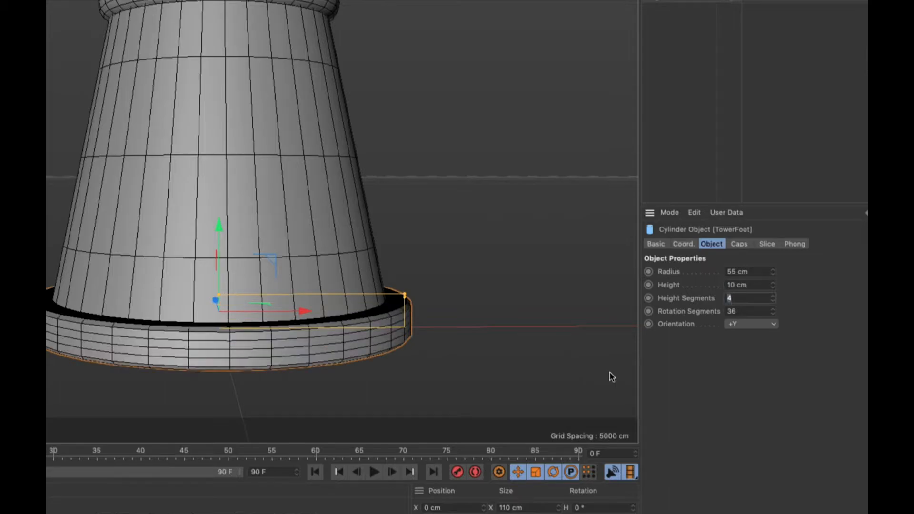
# Set TowerFoot's height segments to 3
pyautogui.write('3')
pyautogui.press('Return')
pyautogui.keyDown('alt'); pyautogui.moveTo(284, 296); pyautogui.dragTo(264, 289); pyautogui.keyUp('alt')
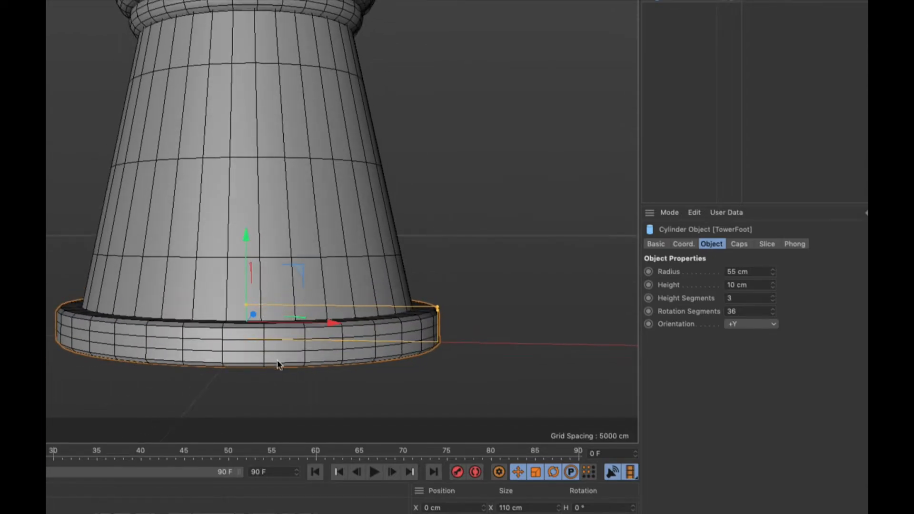
pyautogui.moveTo(299, 370)
pyautogui.keyDown('alt'); pyautogui.mouseDown()
pyautogui.moveTo(306, 333)
pyautogui.moveTo(333, 367)
pyautogui.moveTo(360, 374)
pyautogui.moveTo(361, 367)
pyautogui.mouseUp(); pyautogui.keyUp('alt')
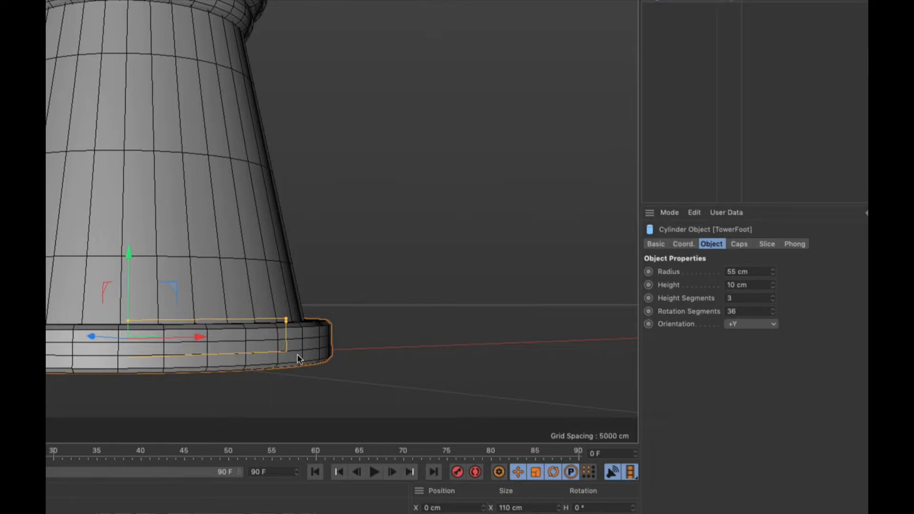
# Lower TowerFoot slightly to about 4.2 cm in Y so it sits just below the tower base's bottom edge
pyautogui.keyDown('alt'); pyautogui.moveTo(323, 366); pyautogui.dragTo(287, 374); pyautogui.keyUp('alt')
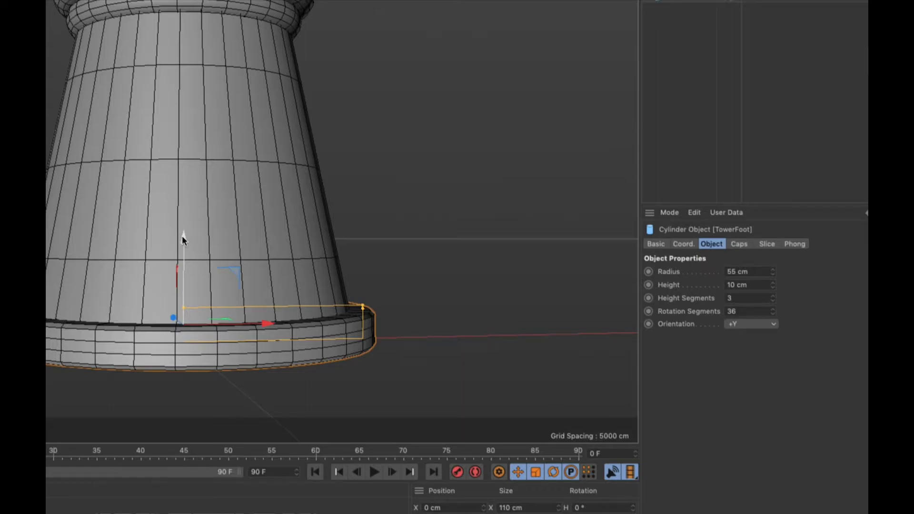
pyautogui.moveTo(182, 235); pyautogui.dragTo(179, 240)
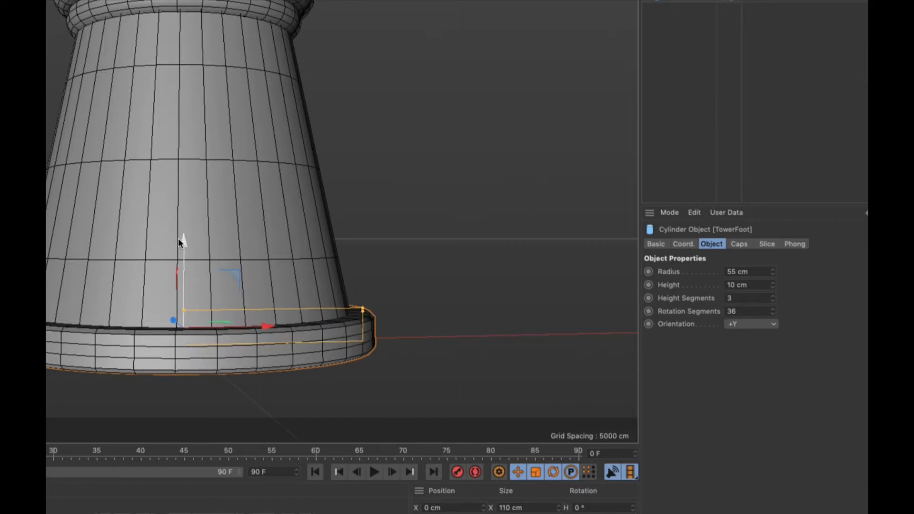
pyautogui.keyDown('alt'); pyautogui.moveTo(240, 309); pyautogui.dragTo(252, 346); pyautogui.keyUp('alt')
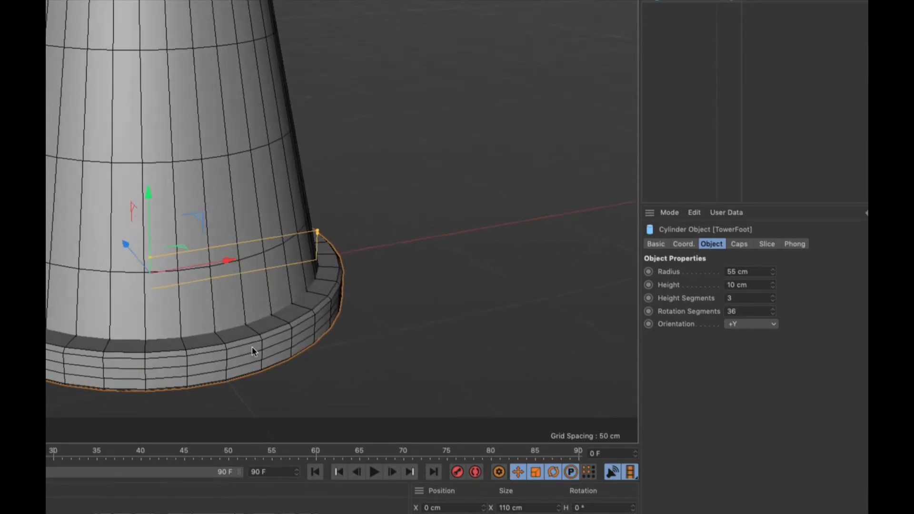
# Inspect how TowerFoot fits around the tower base and examine the top of the sphere
pyautogui.keyDown('alt'); pyautogui.moveTo(150, 302); pyautogui.dragTo(277, 272, button='middle'); pyautogui.keyUp('alt')
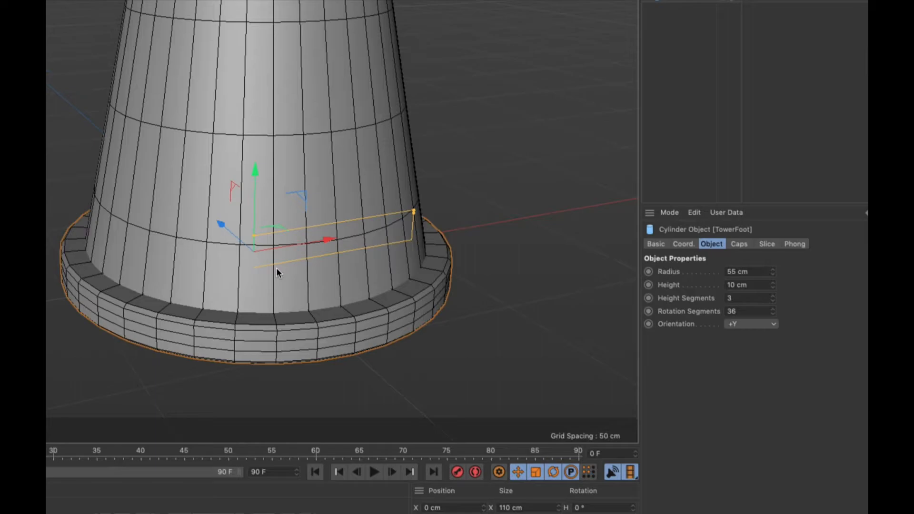
pyautogui.scroll(2, 277, 268)
pyautogui.scroll(-2, 276, 268)
pyautogui.scroll(-6, 370, 310)
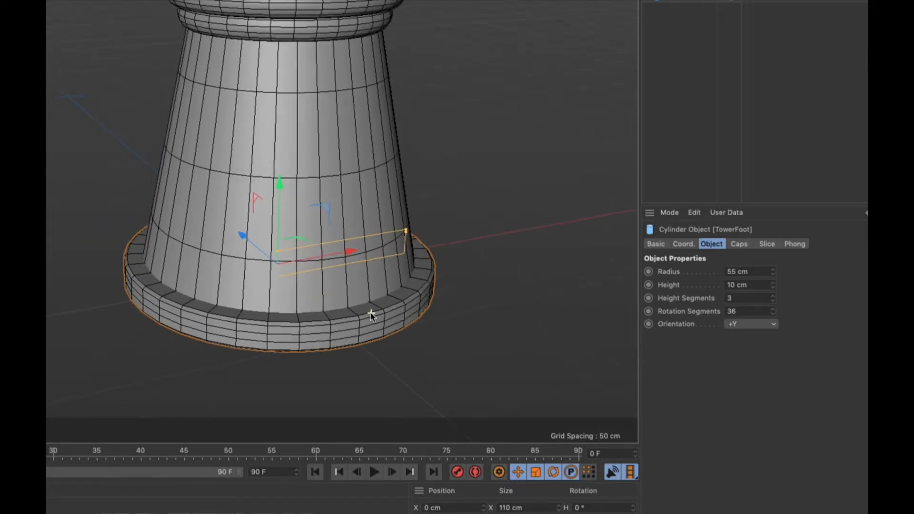
pyautogui.scroll(-3, 318, 292)
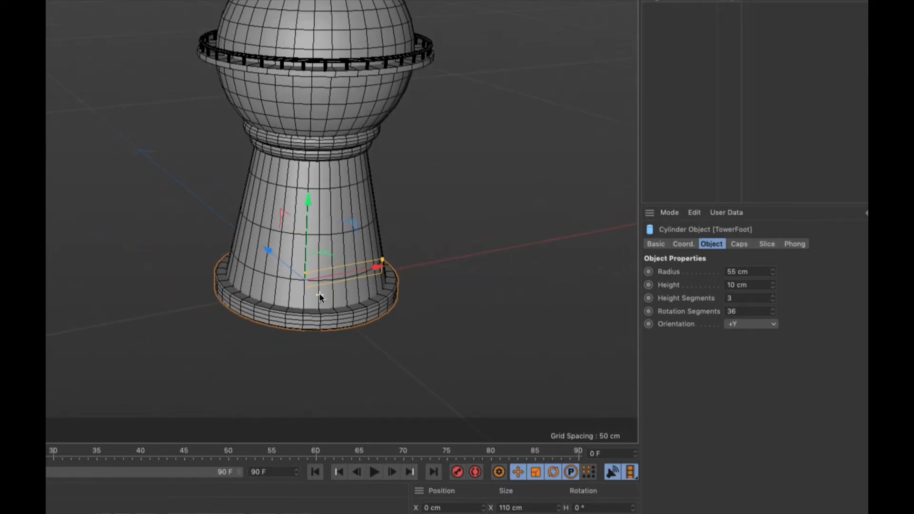
pyautogui.keyDown('alt'); pyautogui.moveTo(313, 280); pyautogui.dragTo(334, 360, button='middle'); pyautogui.keyUp('alt')
pyautogui.keyDown('alt'); pyautogui.moveTo(335, 365); pyautogui.dragTo(330, 341); pyautogui.keyUp('alt')
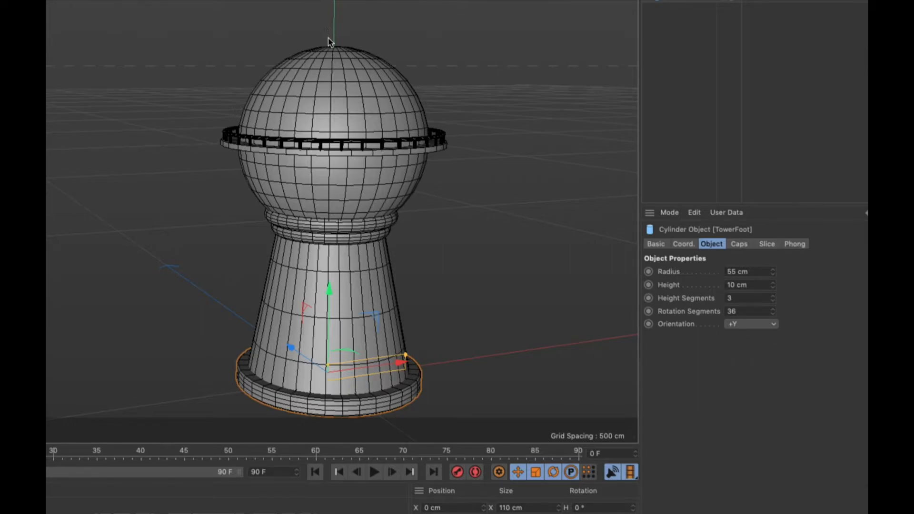
pyautogui.moveTo(330, 42); pyautogui.dragTo(324, 157, button='middle')
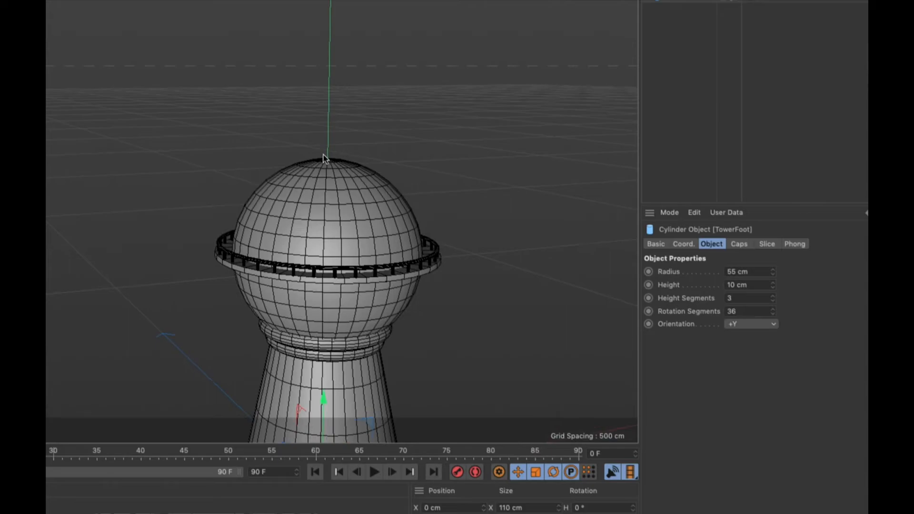
pyautogui.moveTo(322, 148)
pyautogui.keyDown('alt'); pyautogui.mouseDown()
pyautogui.moveTo(326, 176)
pyautogui.moveTo(335, 175)
pyautogui.moveTo(327, 163)
pyautogui.mouseUp(); pyautogui.keyUp('alt')
pyautogui.moveTo(304, 123)
pyautogui.keyDown('alt'); pyautogui.mouseDown(button='middle')
pyautogui.moveTo(308, 141)
pyautogui.moveTo(306, 131)
pyautogui.mouseUp(button='middle'); pyautogui.keyUp('alt')
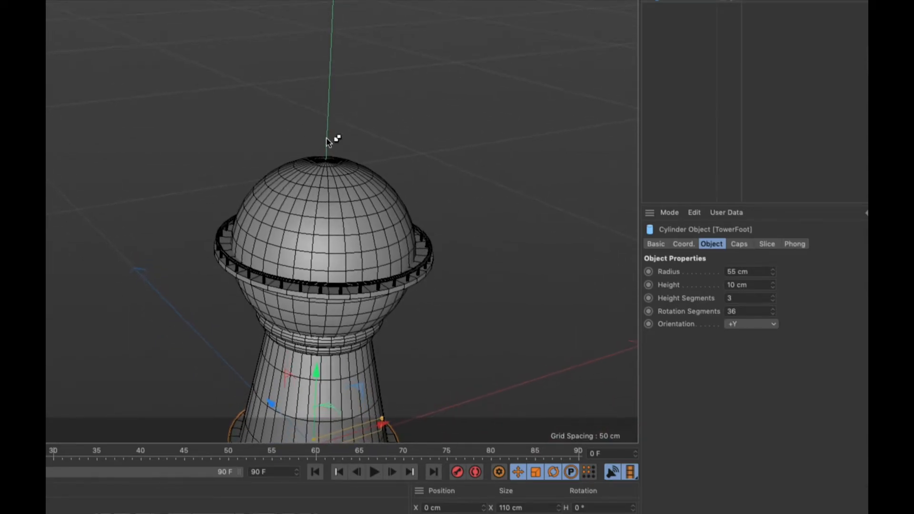
# Check the tower's top in the reference image and add a new cylinder, raised to about 161 cm in Y
pyautogui.press('super+Tab')
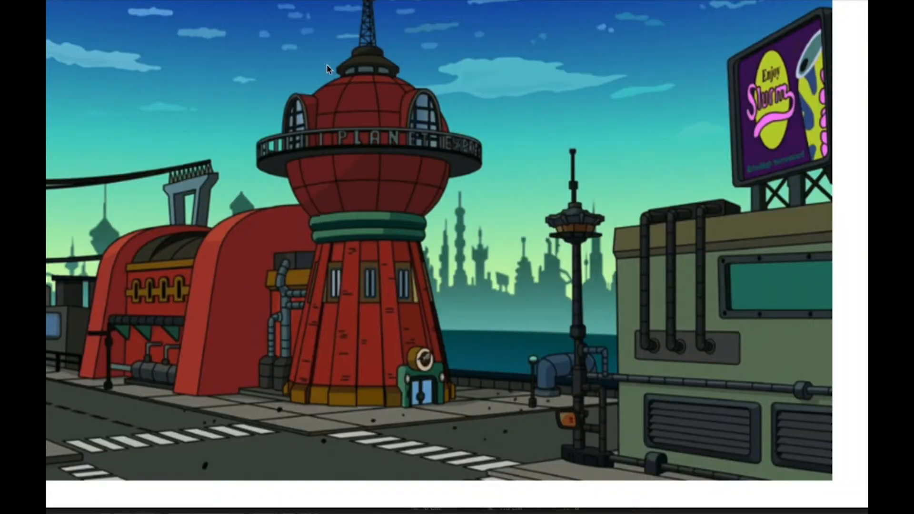
pyautogui.moveTo(360, 4)
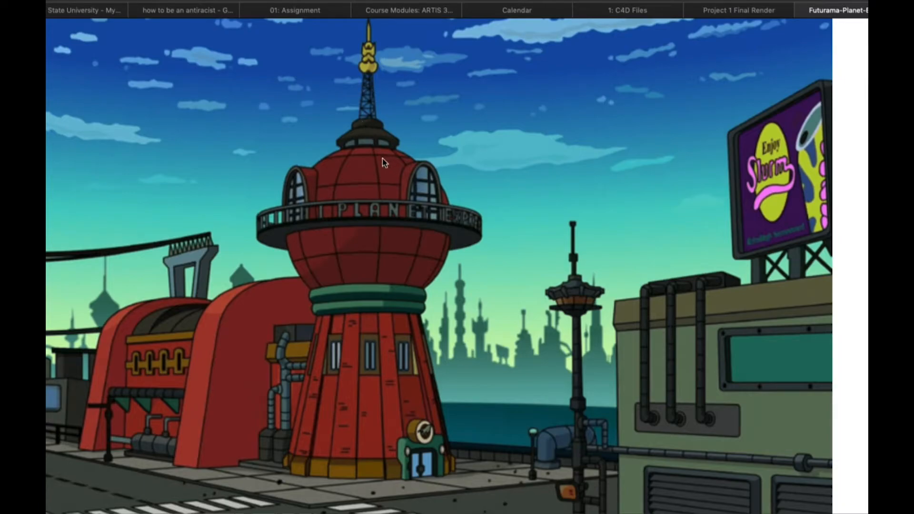
pyautogui.press('super+Tab')
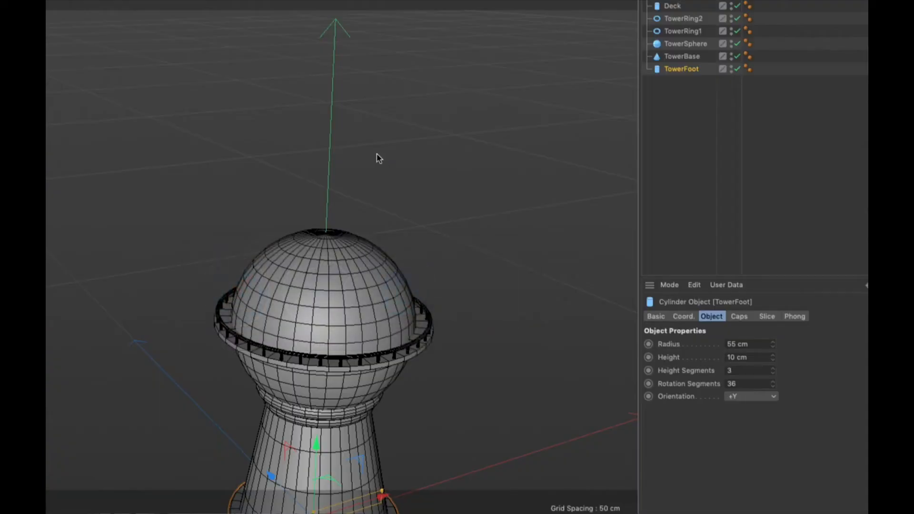
pyautogui.scroll(2, 320, 223)
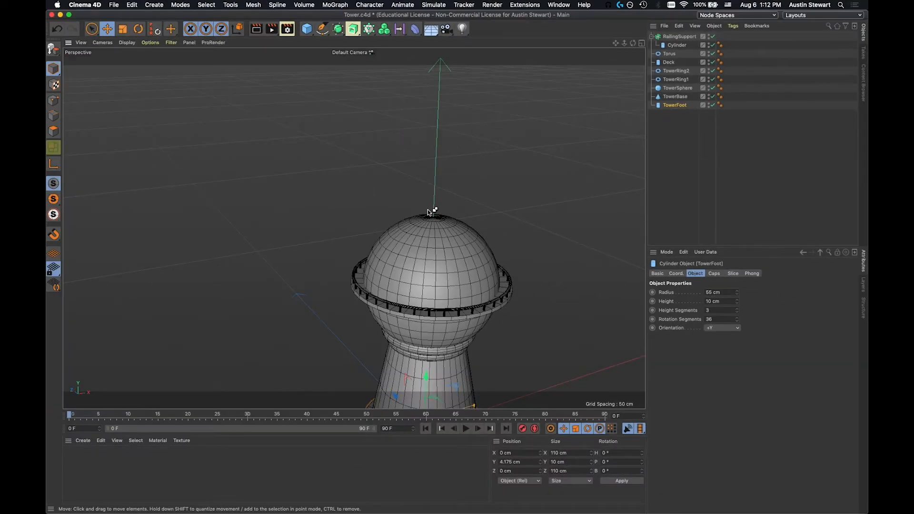
pyautogui.click(308, 31)
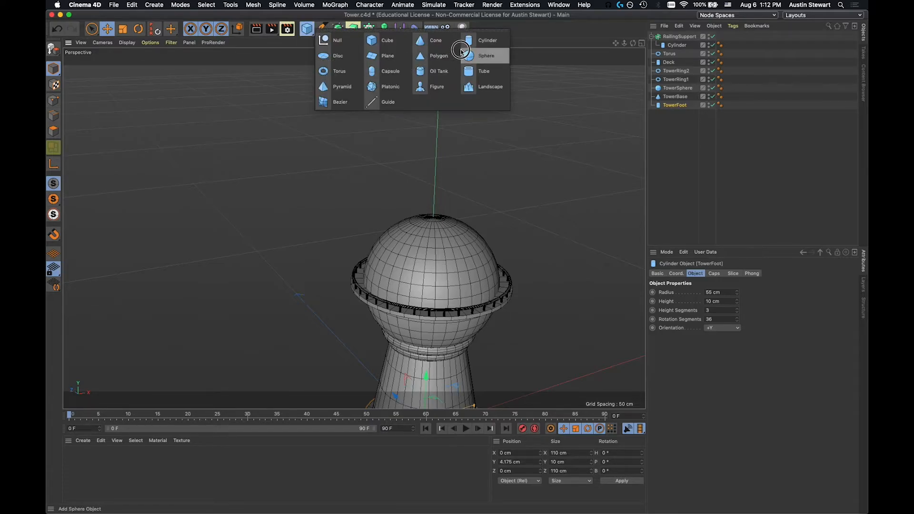
pyautogui.click(481, 42)
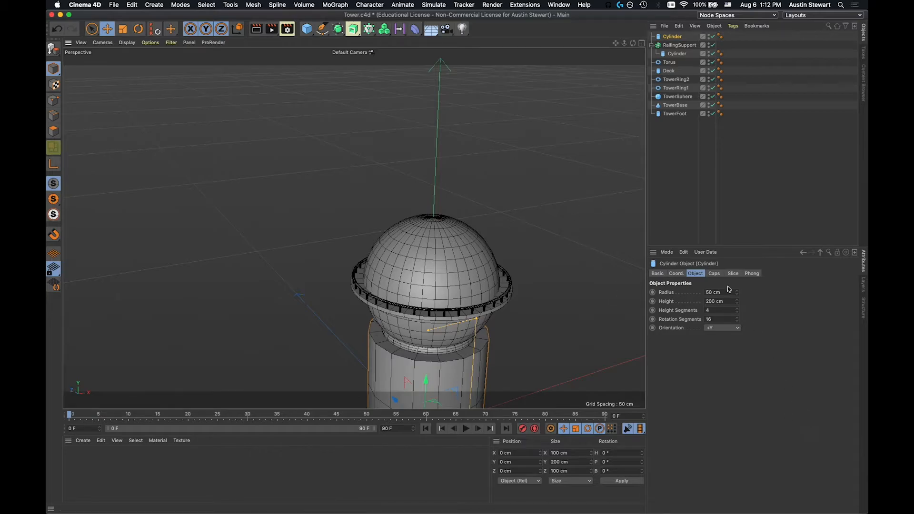
pyautogui.moveTo(426, 382); pyautogui.dragTo(419, 206)
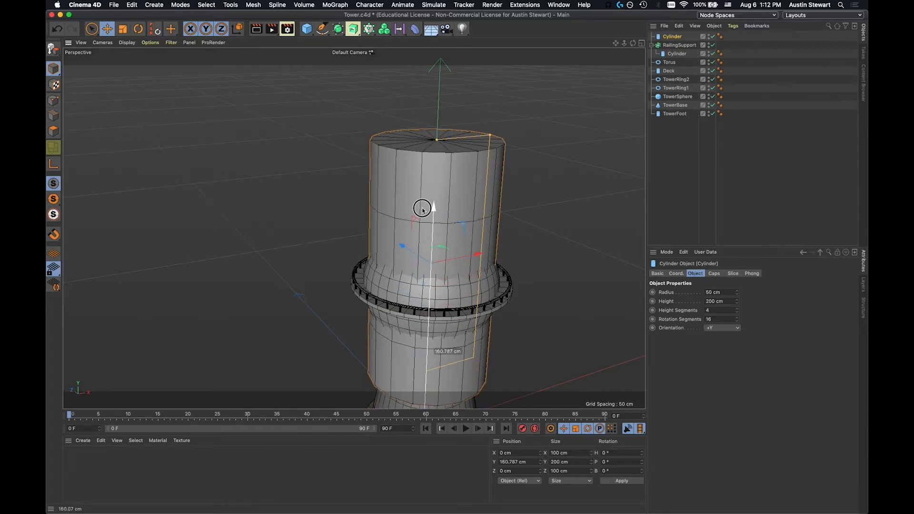
# Set the new cylinder's radius to 10 cm
pyautogui.click(718, 292)
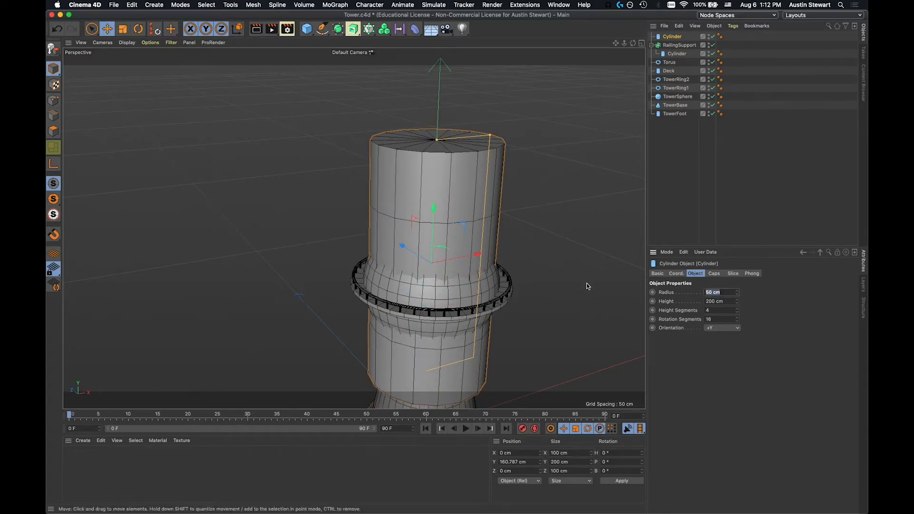
pyautogui.write('10')
pyautogui.press('Tab')
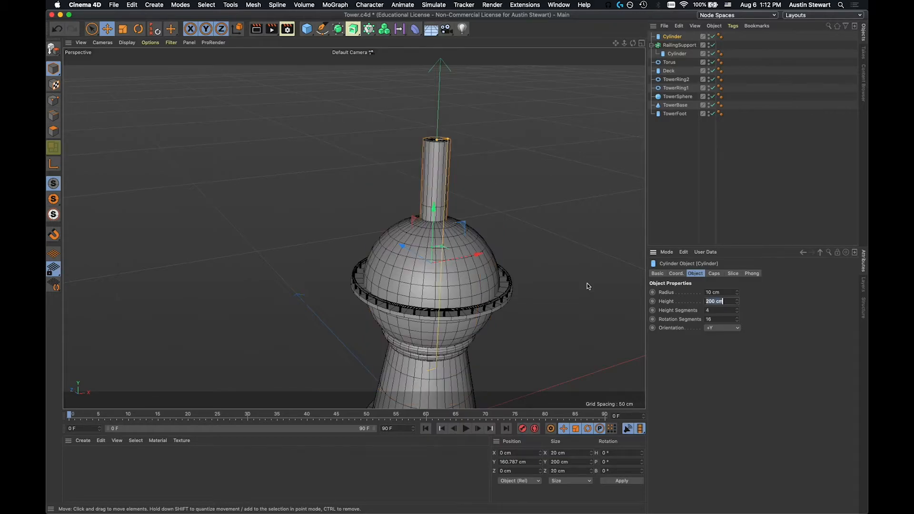
# Set the new cylinder's radius to 15 cm and its height to 20 cm
pyautogui.click(712, 291)
pyautogui.write('15')
pyautogui.press('Tab')
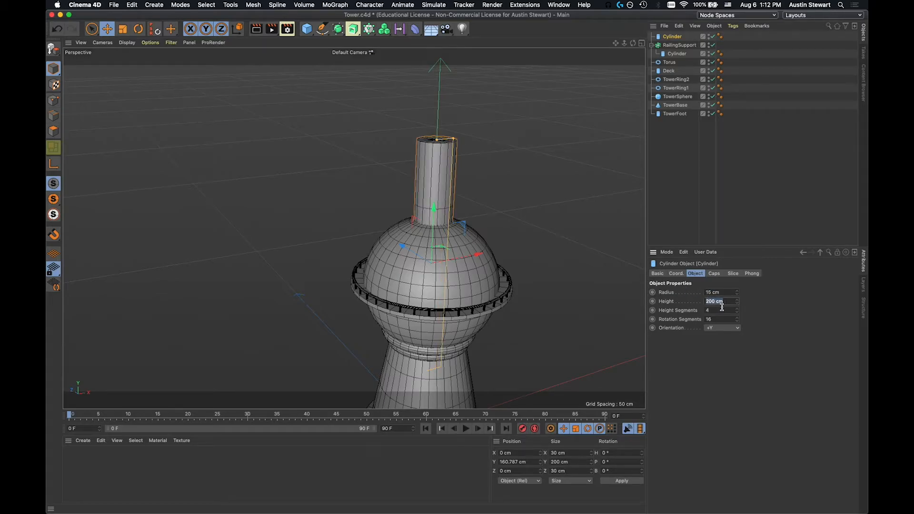
pyautogui.write('20')
pyautogui.press('Tab')
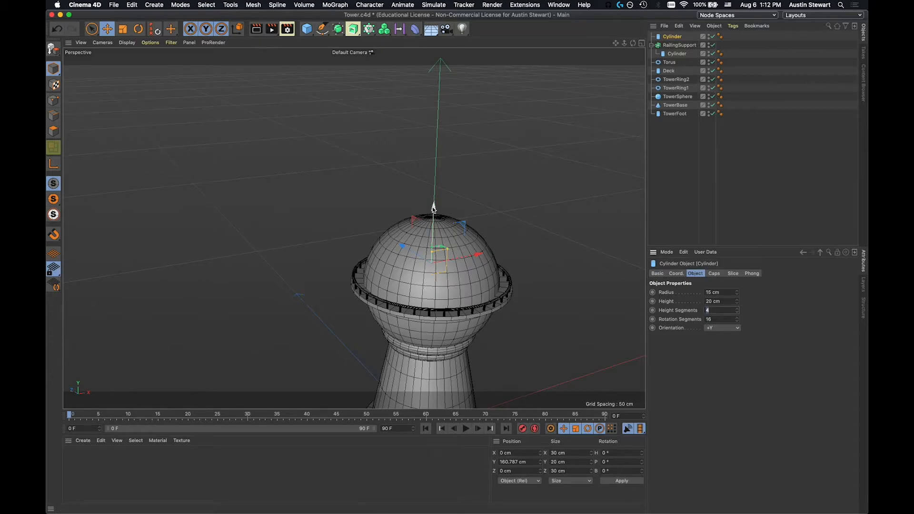
# Raise the new cylinder to about 197 cm in Y so it protrudes from the top of the sphere
pyautogui.moveTo(433, 208); pyautogui.dragTo(439, 157)
pyautogui.moveTo(437, 161)
pyautogui.mouseDown()
pyautogui.moveTo(437, 147)
pyautogui.moveTo(441, 167)
pyautogui.mouseUp()
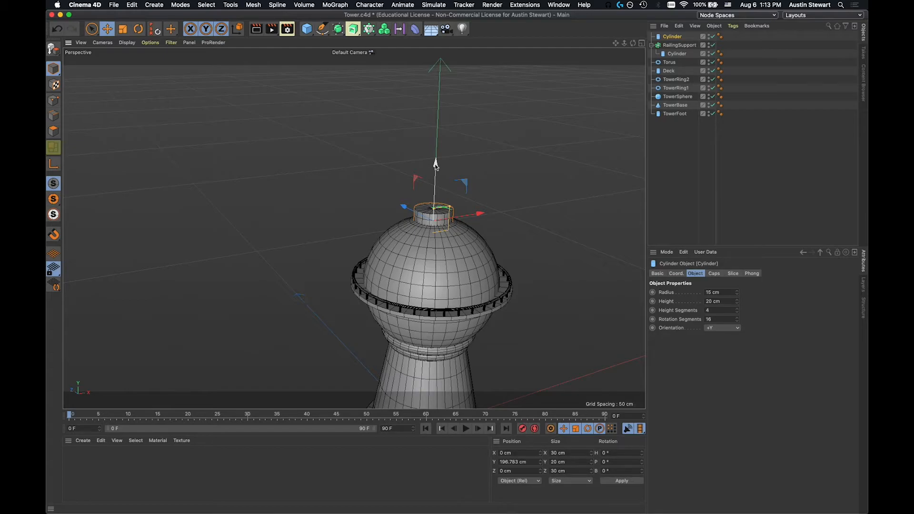
pyautogui.moveTo(435, 164); pyautogui.dragTo(435, 163)
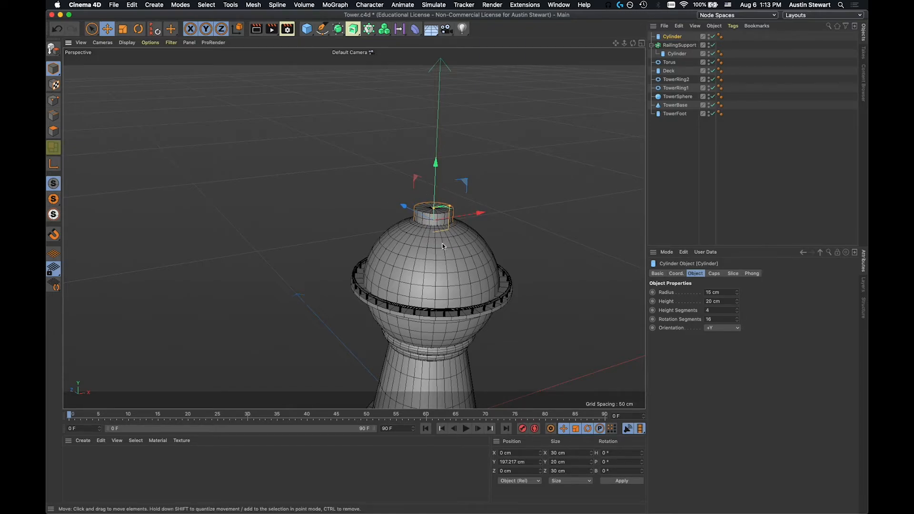
# Set the top cylinder's rotation segments to 36
pyautogui.doubleClick(715, 319)
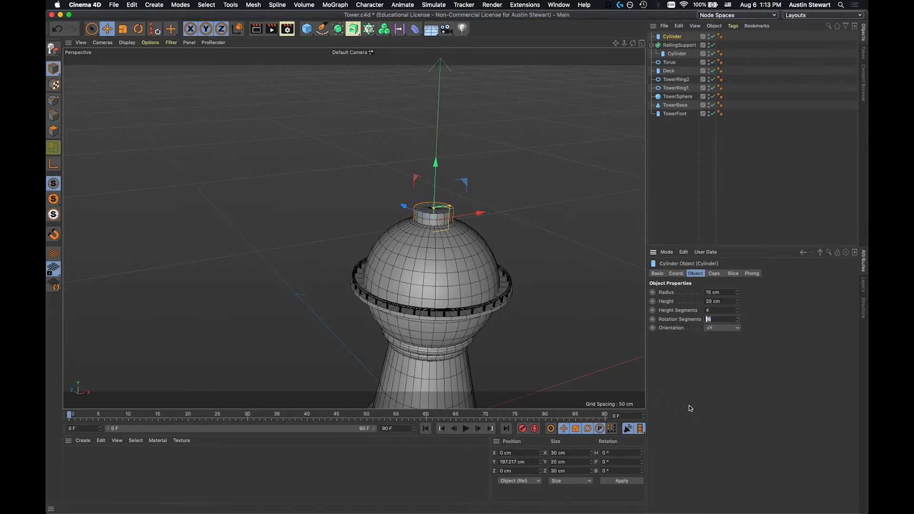
pyautogui.write('36')
pyautogui.press('Tab')
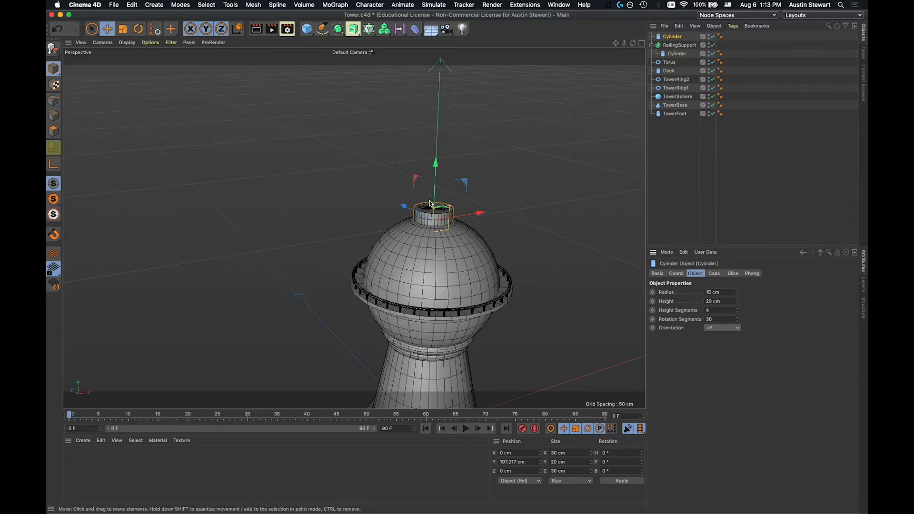
pyautogui.scroll(5, 428, 210)
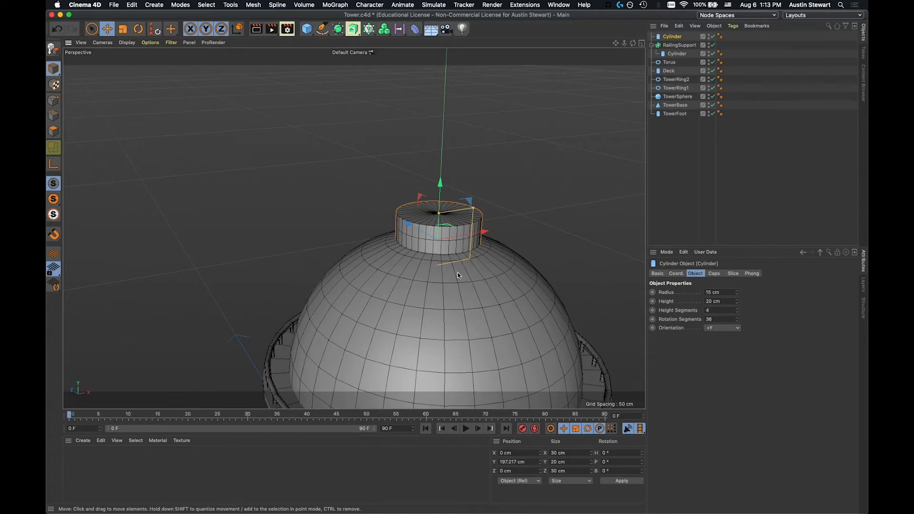
pyautogui.moveTo(456, 269)
pyautogui.keyDown('alt'); pyautogui.mouseDown()
pyautogui.moveTo(444, 306)
pyautogui.moveTo(447, 257)
pyautogui.mouseUp(); pyautogui.keyUp('alt')
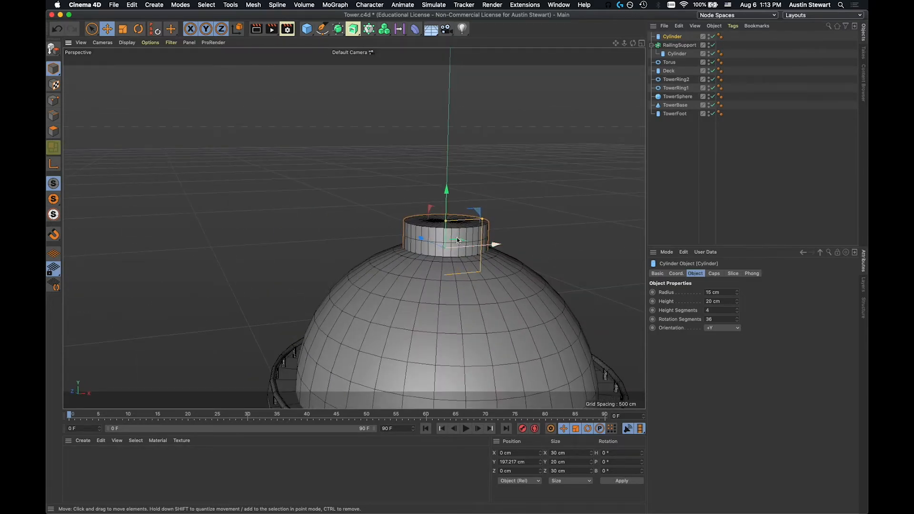
pyautogui.scroll(-3, 436, 249)
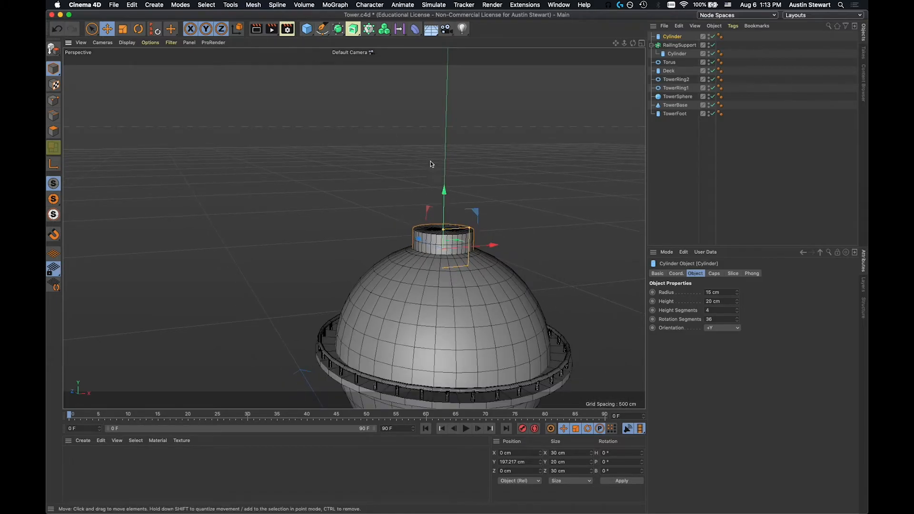
# Add a cone and raise it above the tower to about 224 cm in Y
pyautogui.click(312, 32)
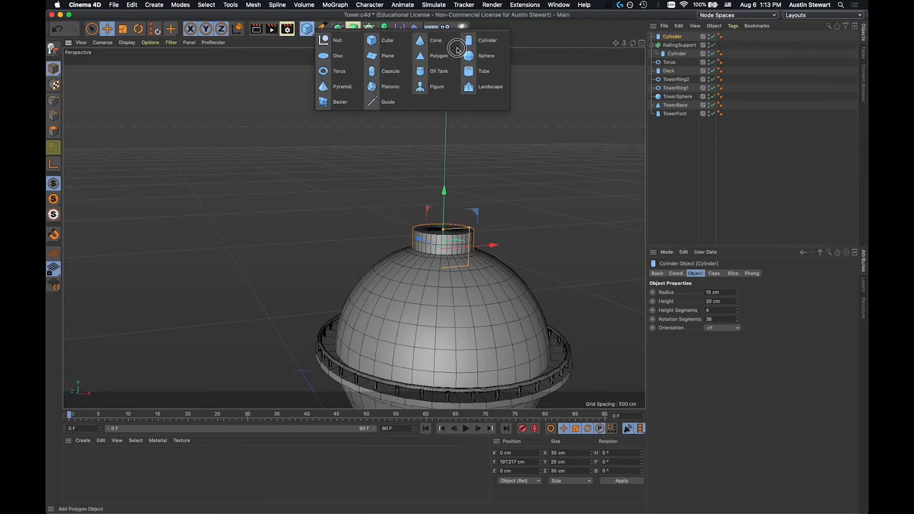
pyautogui.click(431, 40)
pyautogui.scroll(-10, 461, 275)
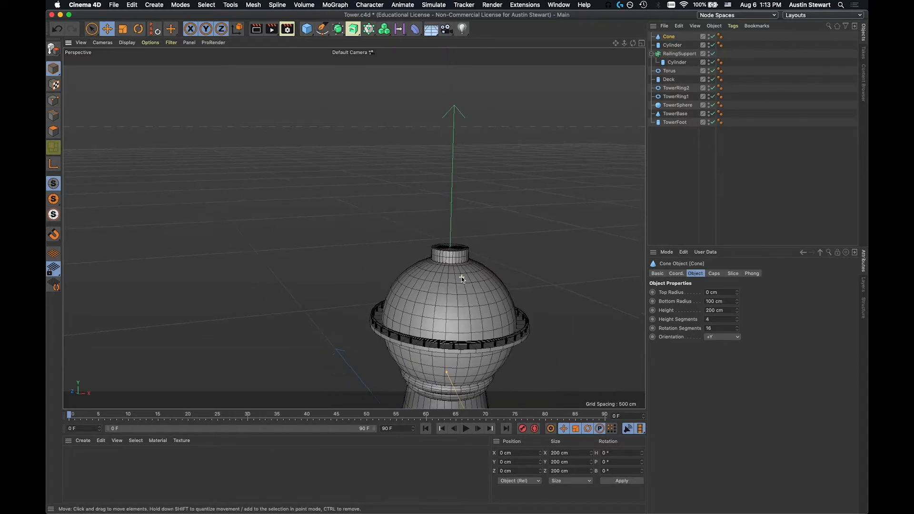
pyautogui.scroll(-3, 462, 275)
pyautogui.scroll(4, 462, 275)
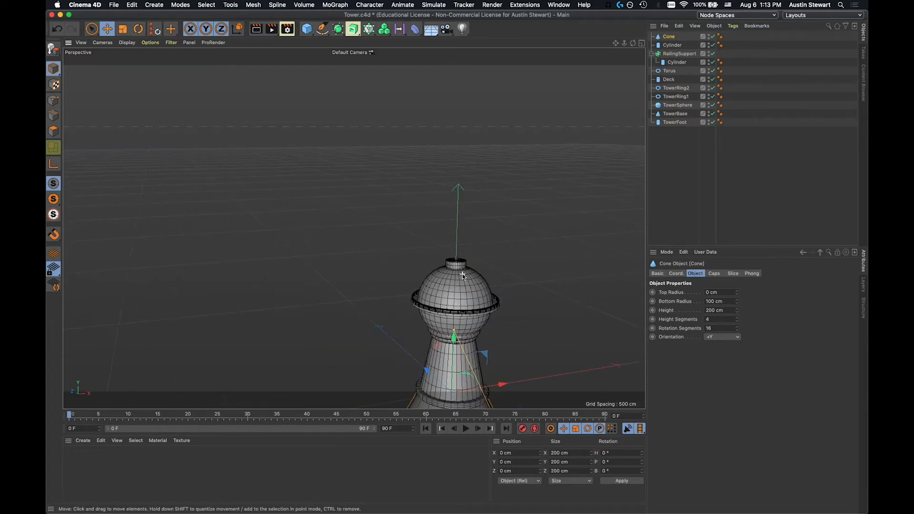
pyautogui.moveTo(454, 339); pyautogui.dragTo(463, 194)
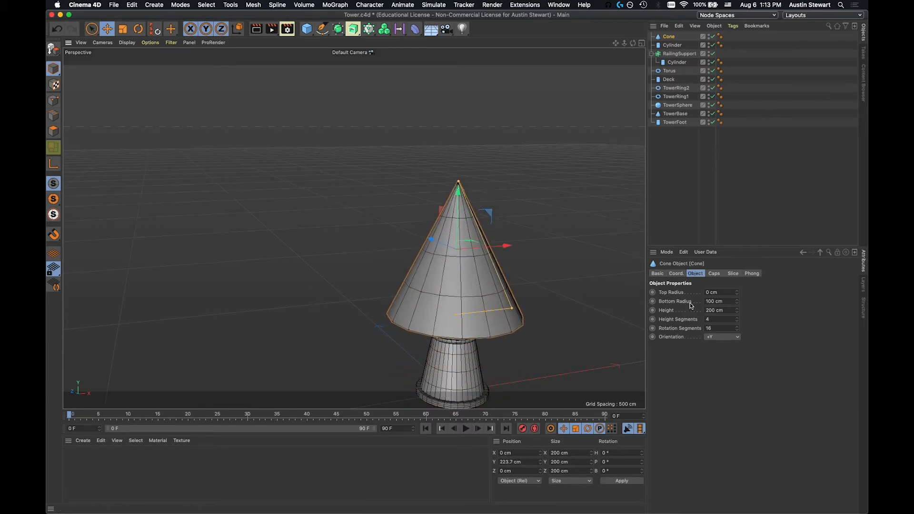
# Set the cone's height to 15 cm, checking the tower's roof in the reference image in Safari
pyautogui.click(725, 311)
pyautogui.press('super+Tab')
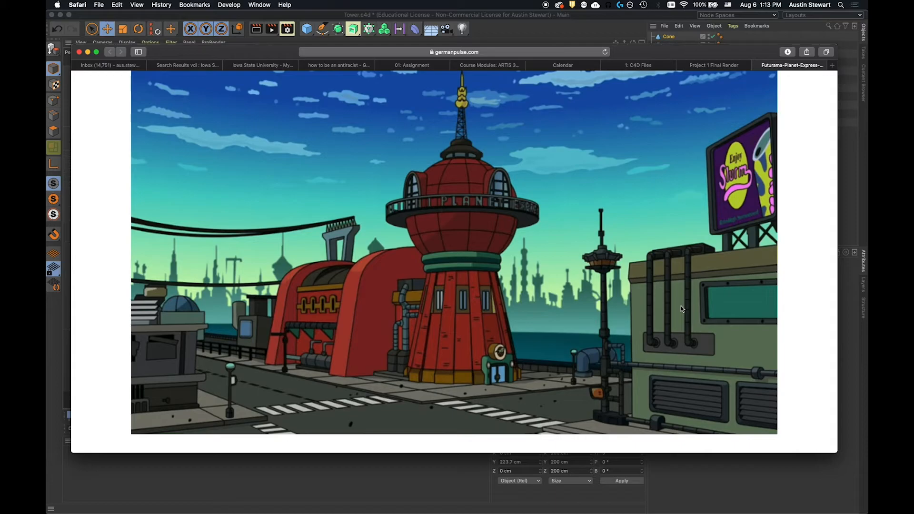
pyautogui.press('super+Tab')
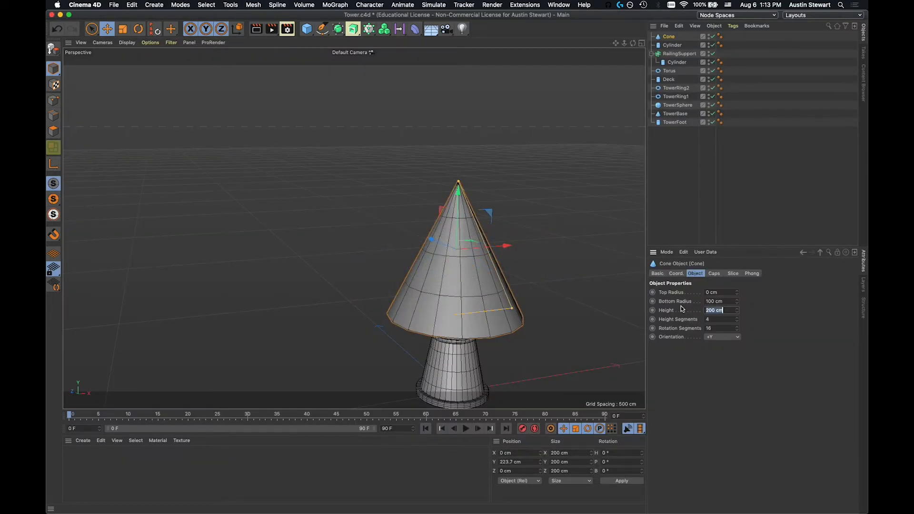
pyautogui.write('15')
pyautogui.press('Tab')
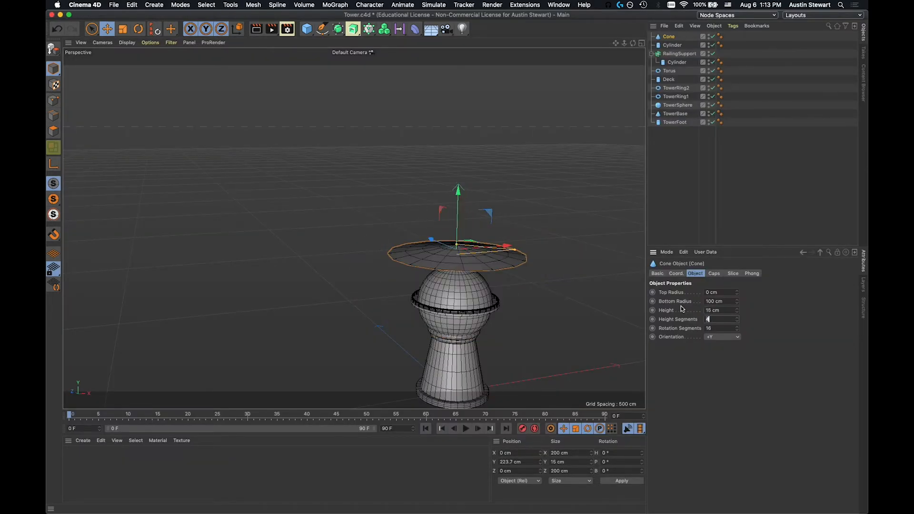
# Lower the cone in Y to about 214.5 cm so it sits on the small cylinder above the sphere
pyautogui.scroll(3, 489, 272)
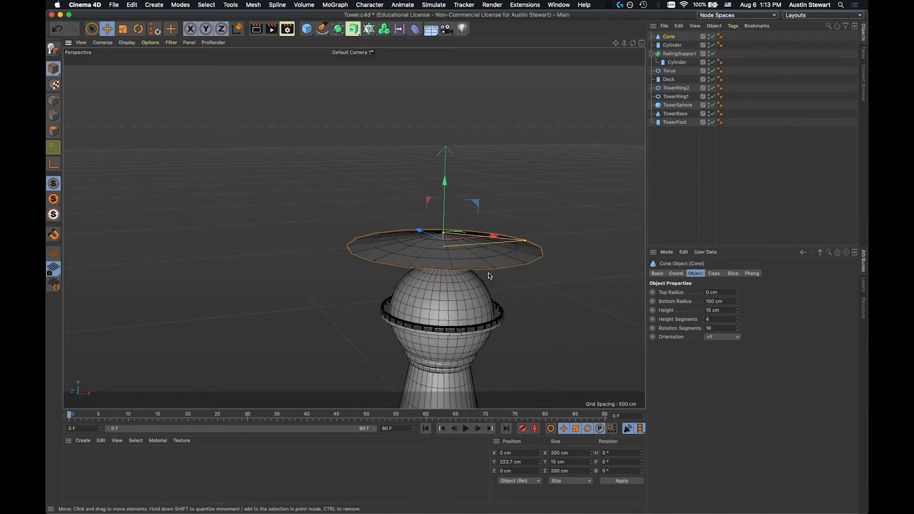
pyautogui.scroll(3, 476, 276)
pyautogui.keyDown('alt'); pyautogui.moveTo(465, 280); pyautogui.dragTo(453, 261); pyautogui.keyUp('alt')
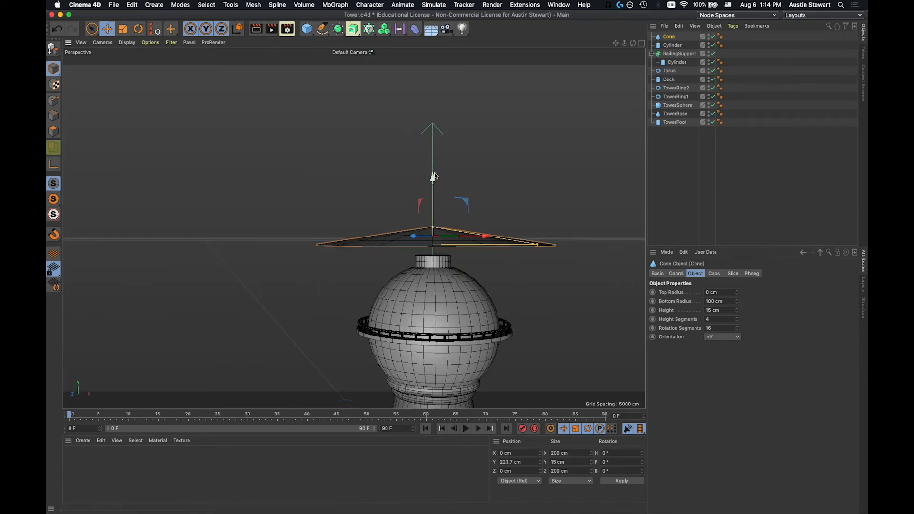
pyautogui.moveTo(433, 178); pyautogui.dragTo(432, 186)
pyautogui.scroll(6, 430, 260)
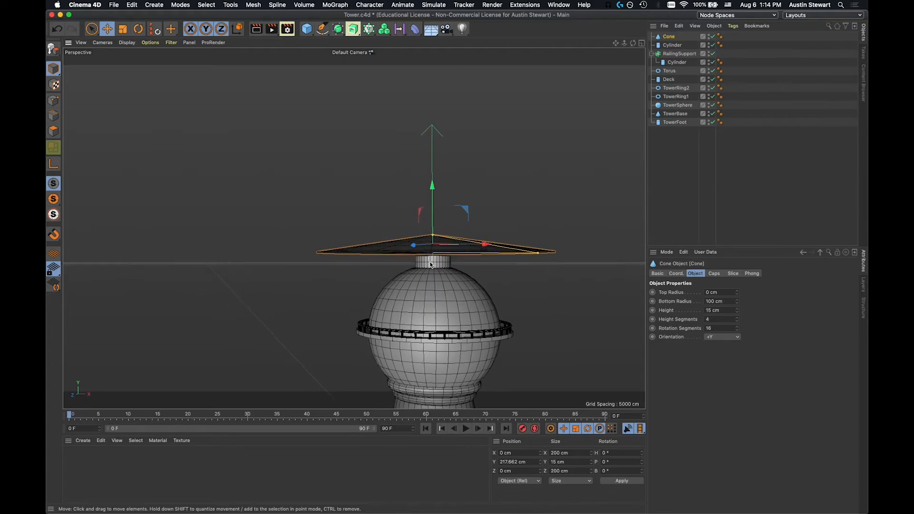
pyautogui.scroll(4, 430, 265)
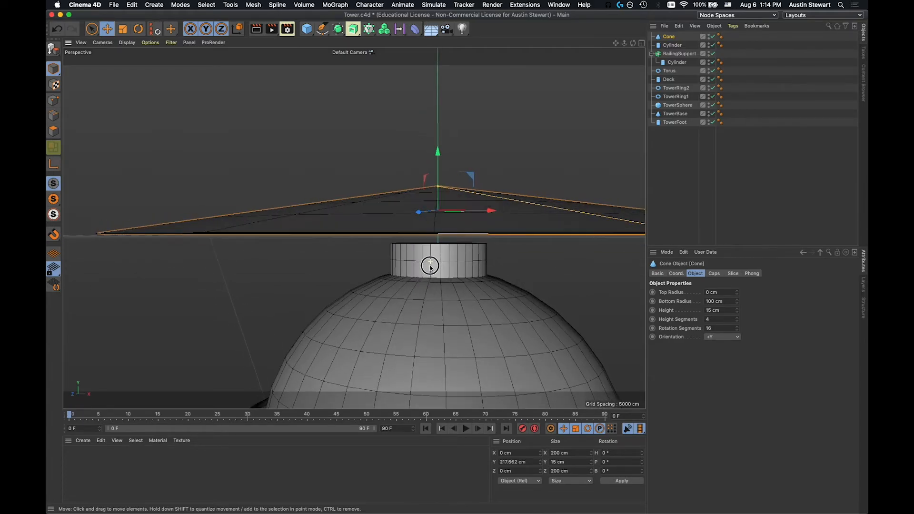
pyautogui.scroll(3, 430, 265)
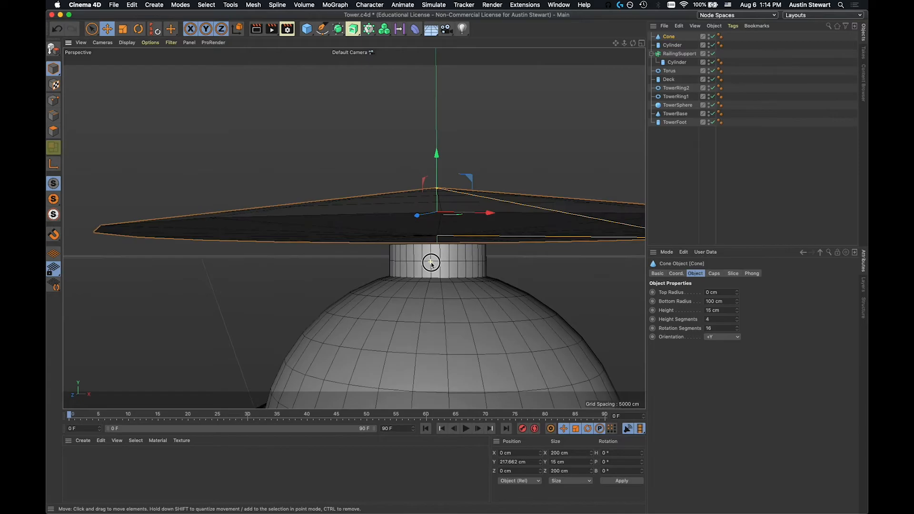
pyautogui.moveTo(436, 153); pyautogui.dragTo(435, 163)
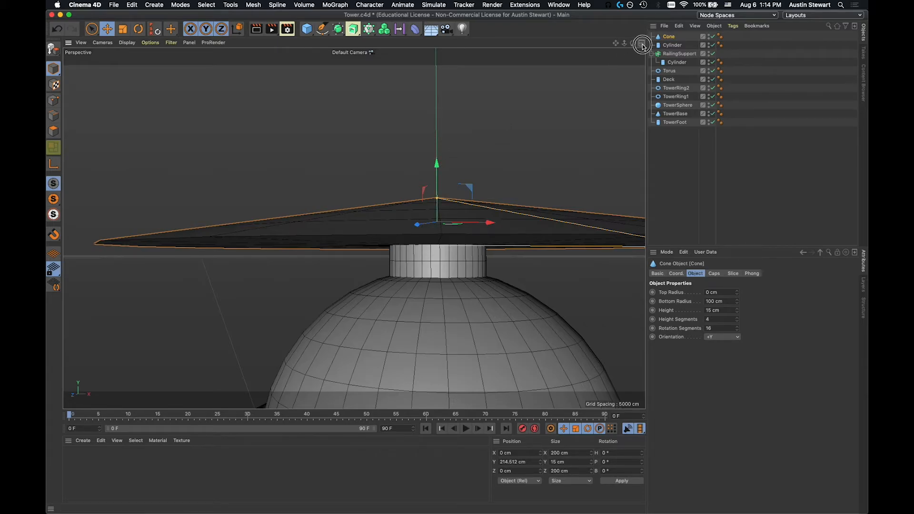
# In the front view, fine-tune the cone's height position to about 214.8 cm in Y, with its base against the cylinder's top
pyautogui.click(642, 43)
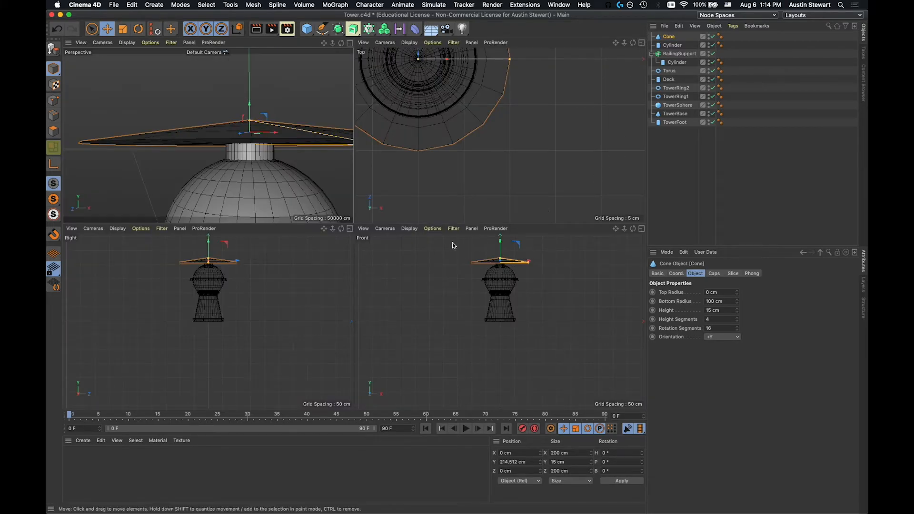
pyautogui.click(641, 230)
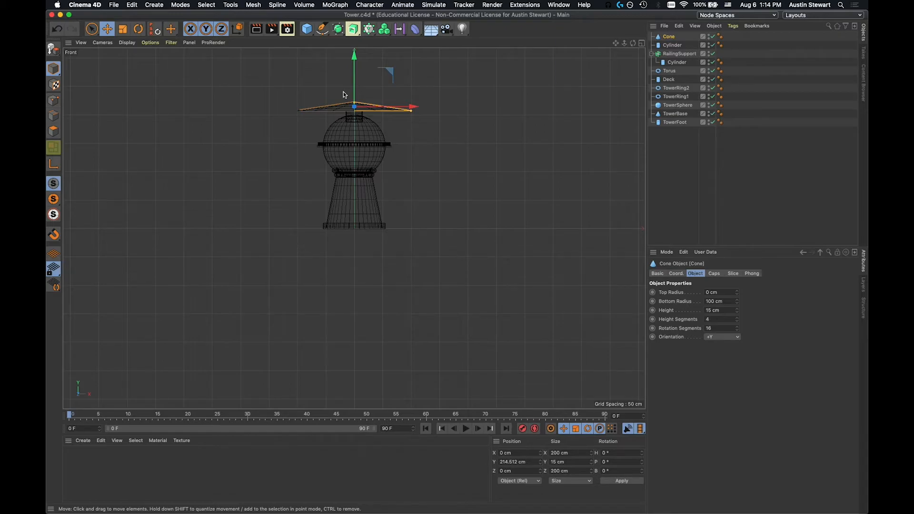
pyautogui.press('s')
pyautogui.moveTo(354, 170); pyautogui.dragTo(355, 169)
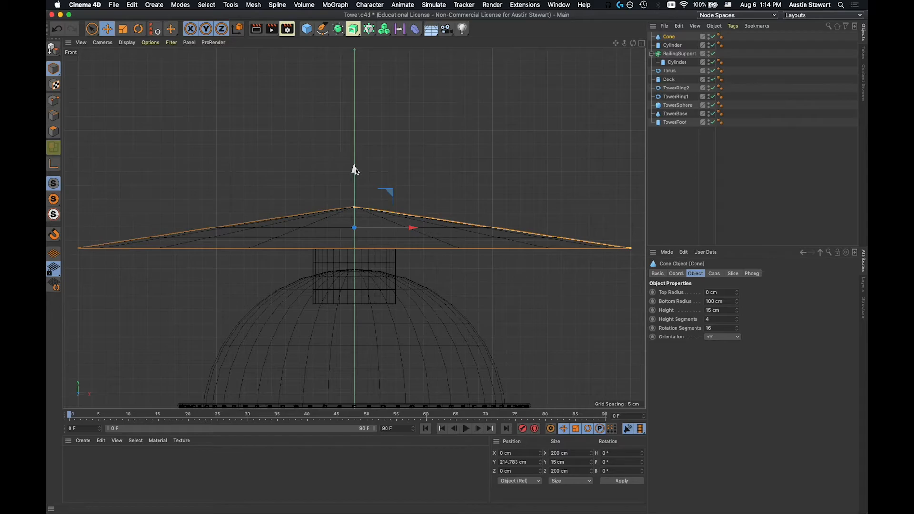
pyautogui.click(641, 43)
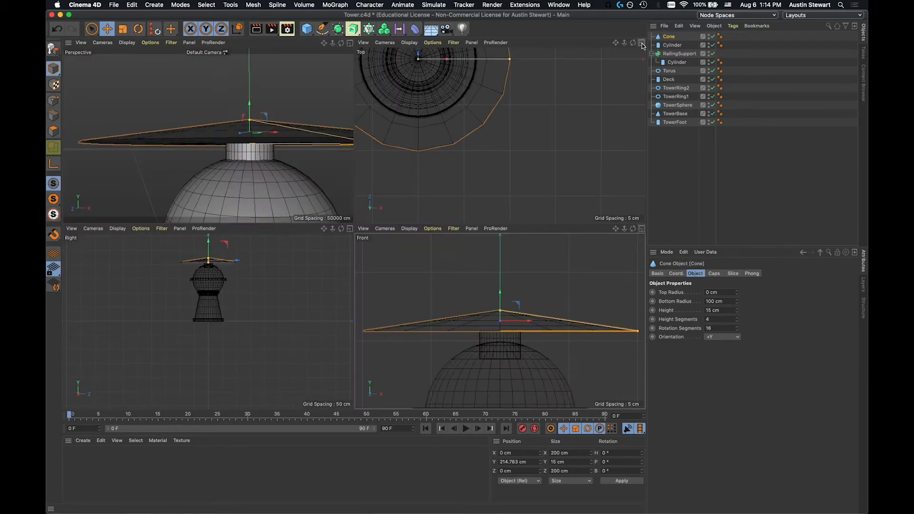
pyautogui.click(284, 47)
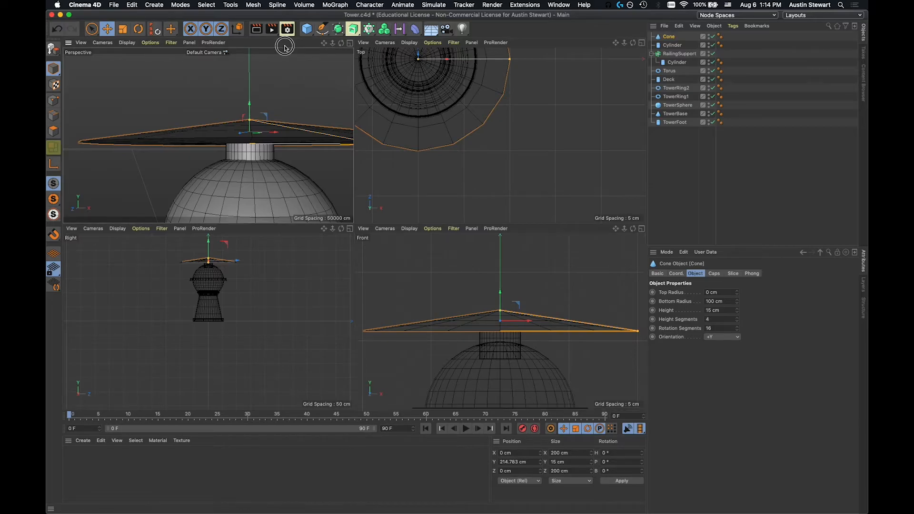
pyautogui.click(351, 45)
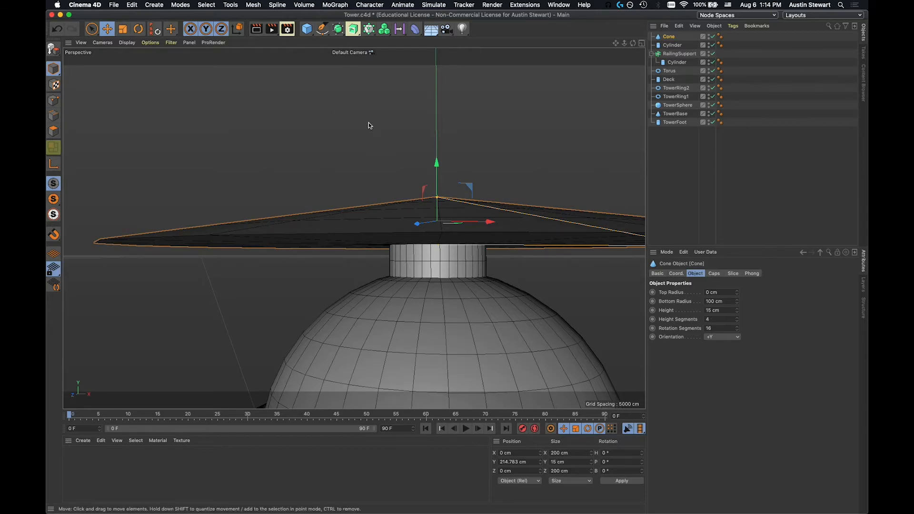
# Set the cone's bottom radius to 20 cm so it overhangs the cylinder slightly
pyautogui.press('h')
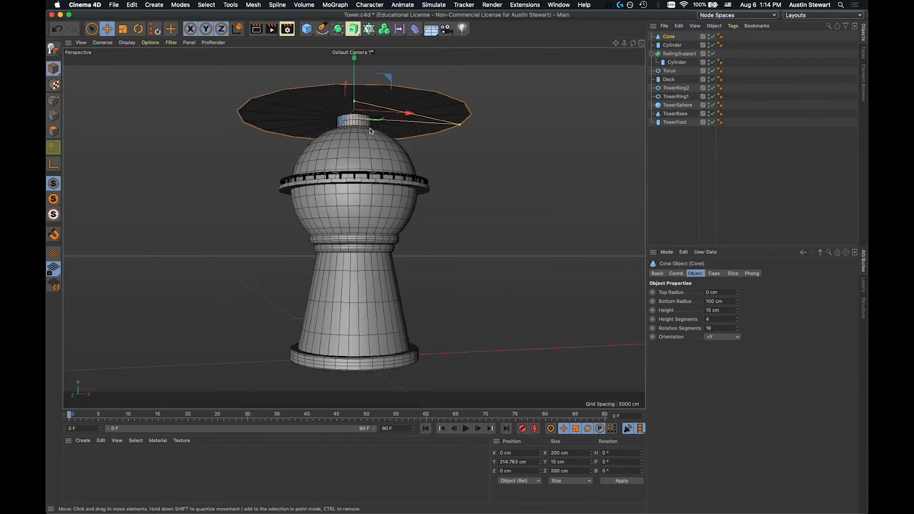
pyautogui.keyDown('alt'); pyautogui.moveTo(337, 143); pyautogui.dragTo(337, 170); pyautogui.keyUp('alt')
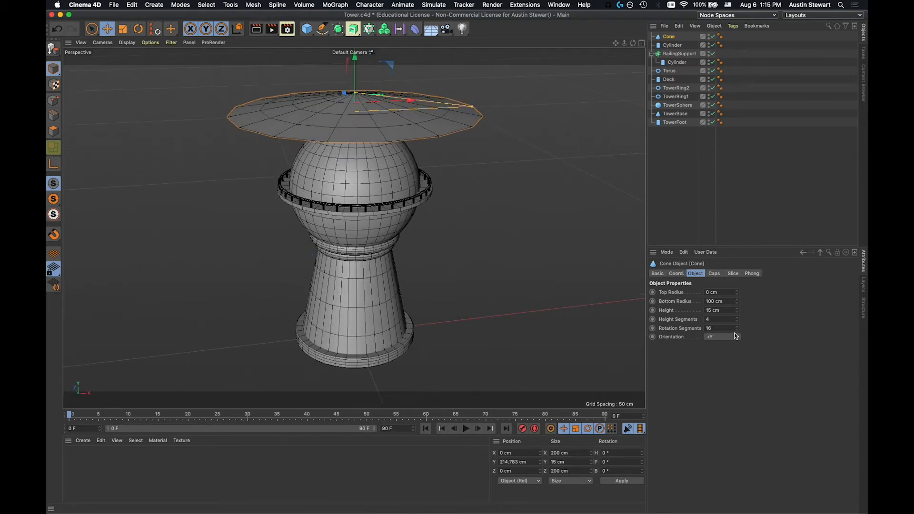
pyautogui.doubleClick(725, 302)
pyautogui.write('20')
pyautogui.press('Return')
pyautogui.scroll(2, 353, 114)
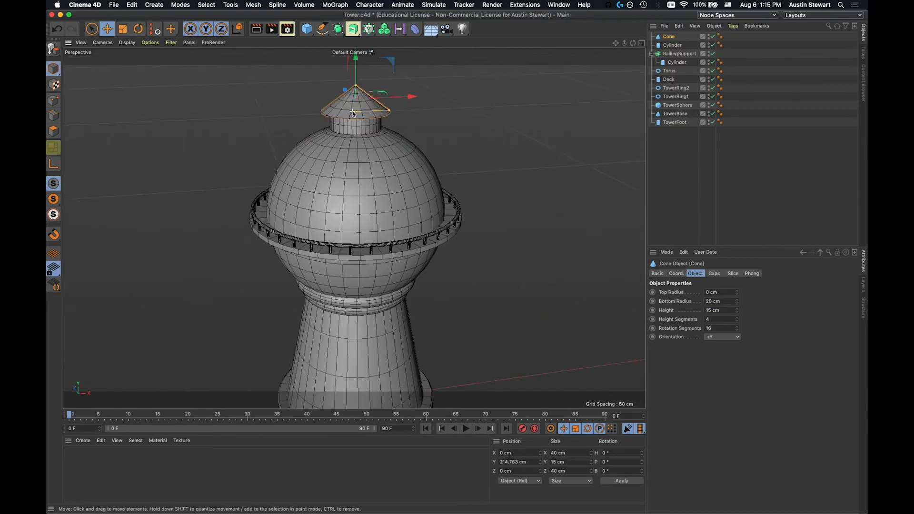
pyautogui.scroll(4, 353, 113)
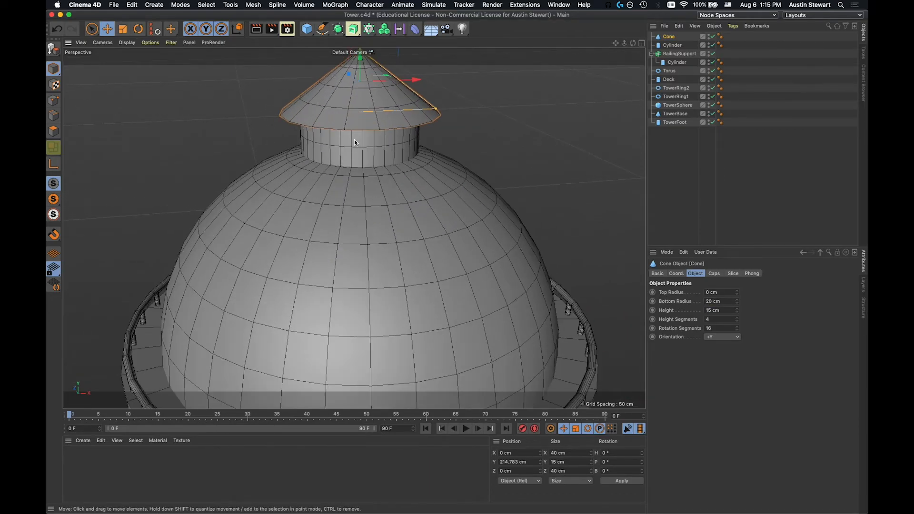
pyautogui.scroll(-5, 354, 139)
pyautogui.moveTo(353, 157)
pyautogui.keyDown('alt'); pyautogui.mouseDown()
pyautogui.moveTo(355, 131)
pyautogui.moveTo(355, 148)
pyautogui.mouseUp(); pyautogui.keyUp('alt')
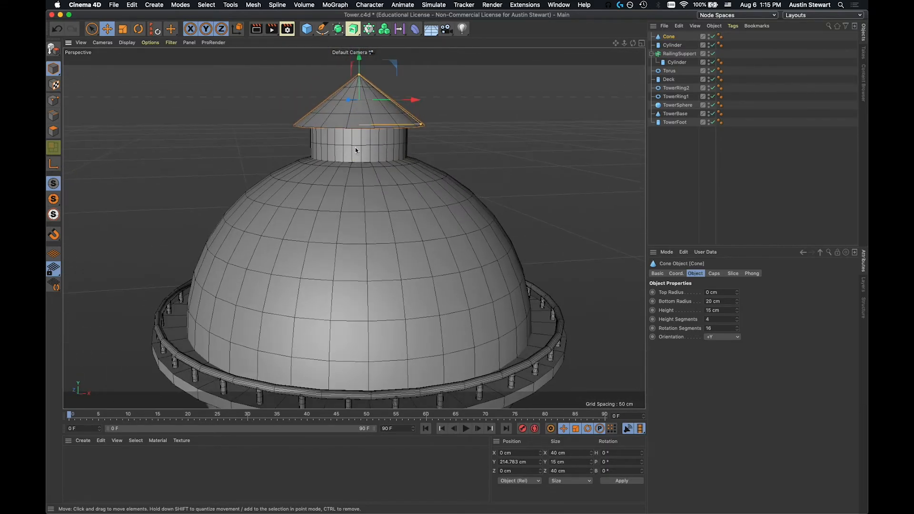
# Compare the cap with the reference image in Safari and set the cone's top radius to 10 cm
pyautogui.press('super+Tab')
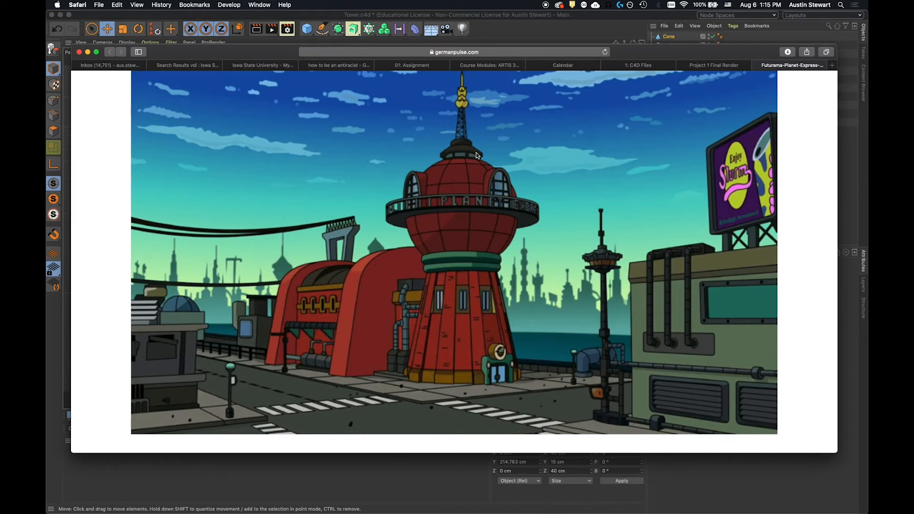
pyautogui.press('super+Tab')
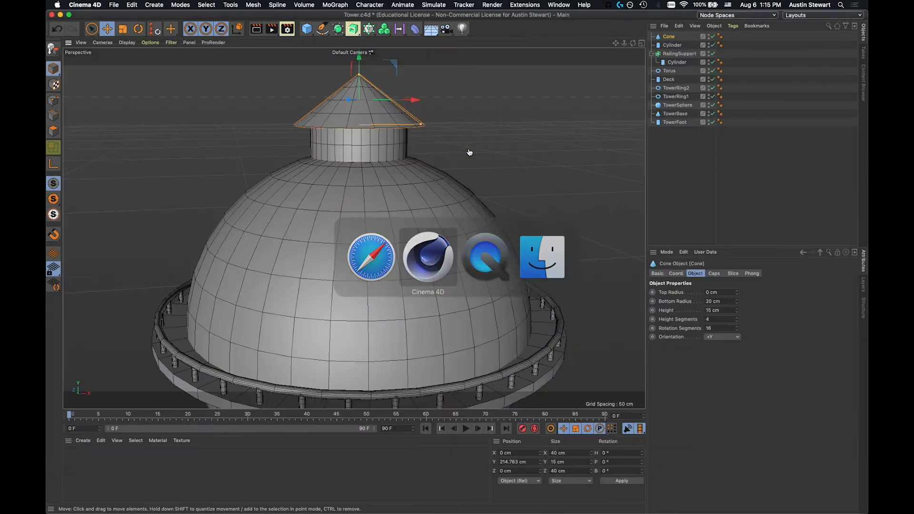
pyautogui.doubleClick(709, 293)
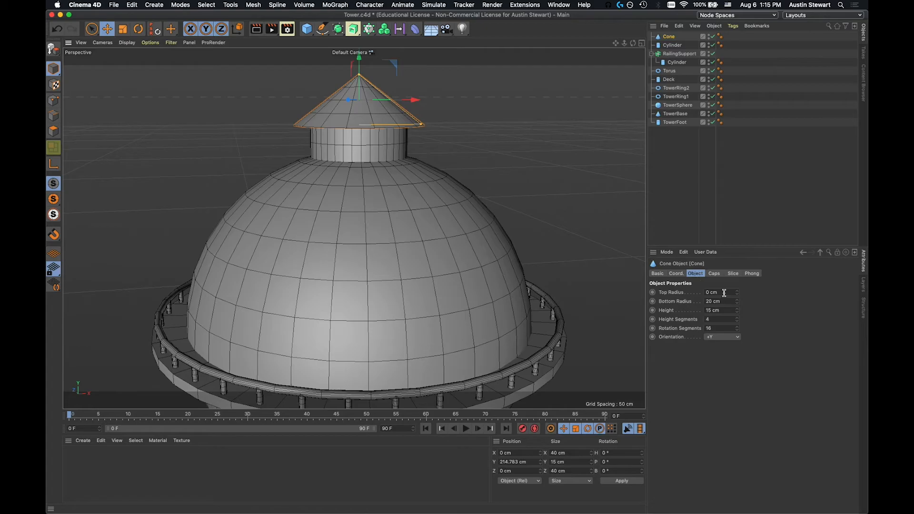
pyautogui.write('10')
pyautogui.press('Tab')
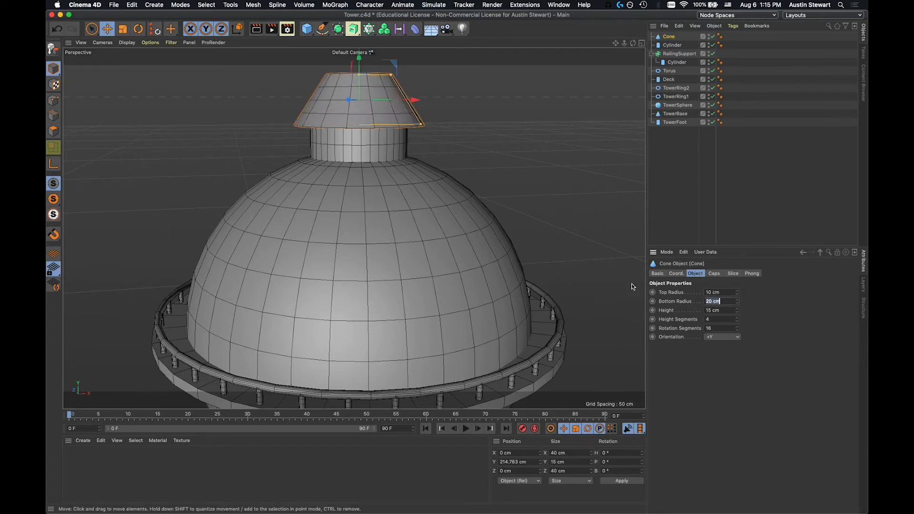
# Check the reference image again and try a top radius of 3 cm on the cone
pyautogui.press('super+Tab')
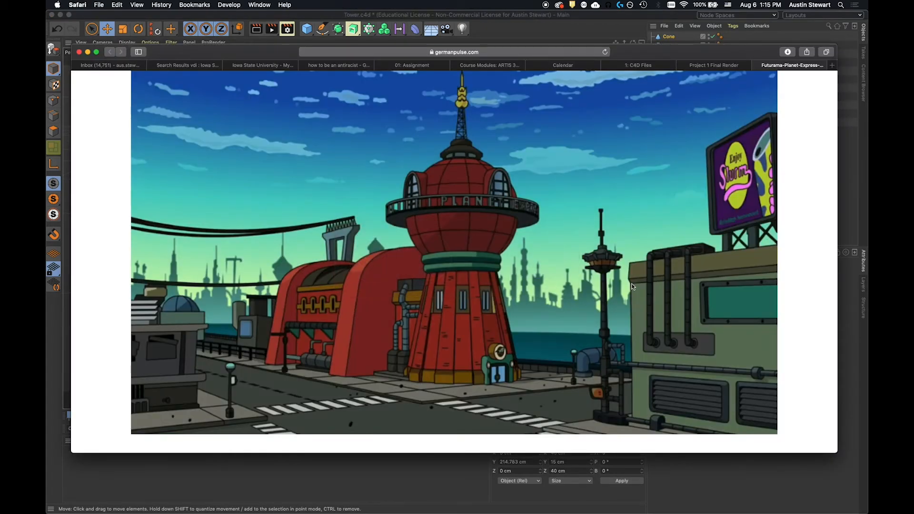
pyautogui.press('super+Tab')
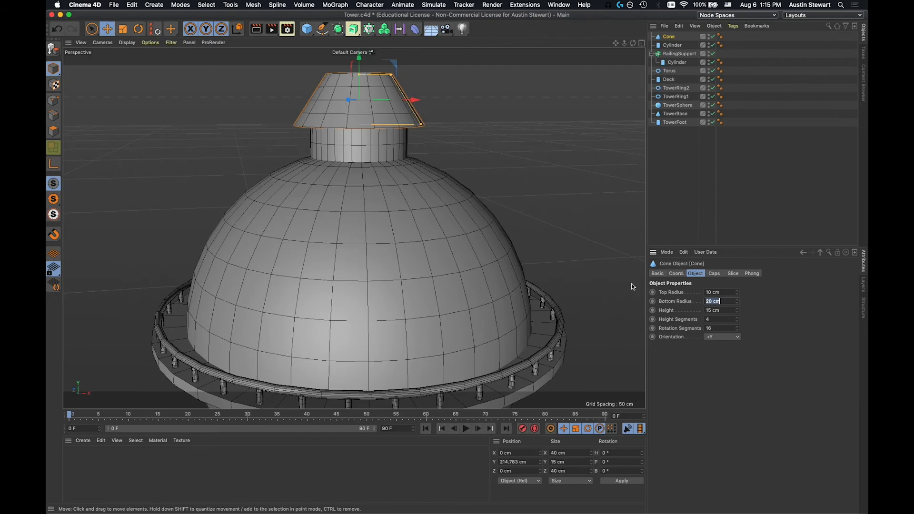
pyautogui.click(724, 292)
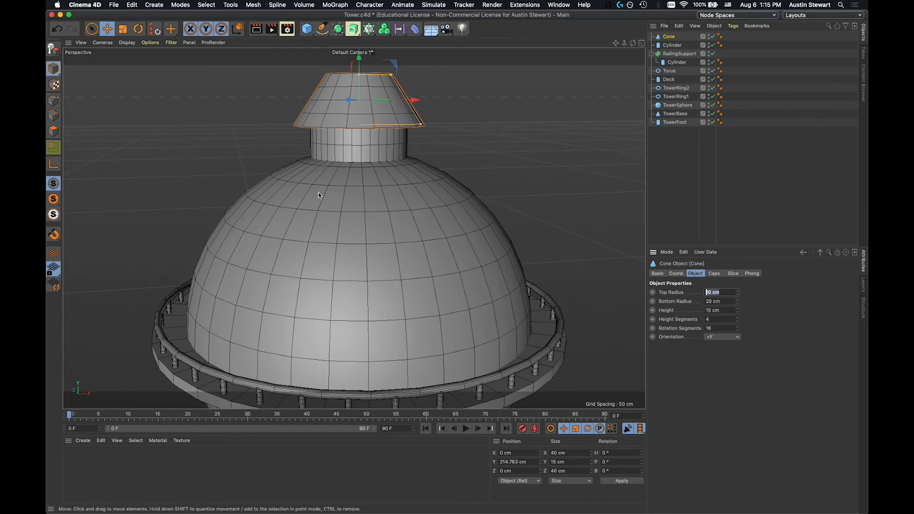
pyautogui.write('3')
pyautogui.moveTo(288, 188); pyautogui.dragTo(289, 169)
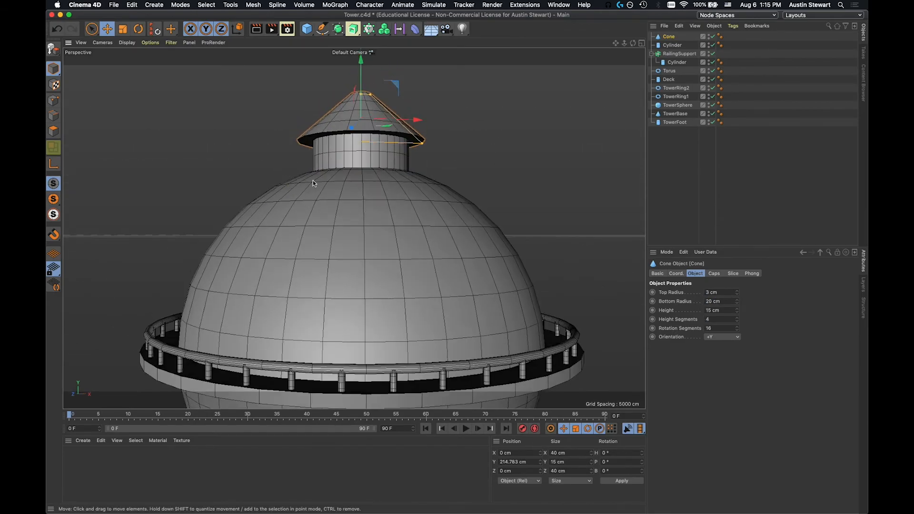
# Return the cone's top radius to 10 cm and set its height to 10 cm
pyautogui.moveTo(718, 291); pyautogui.dragTo(702, 292)
pyautogui.write('10')
pyautogui.press('Tab')
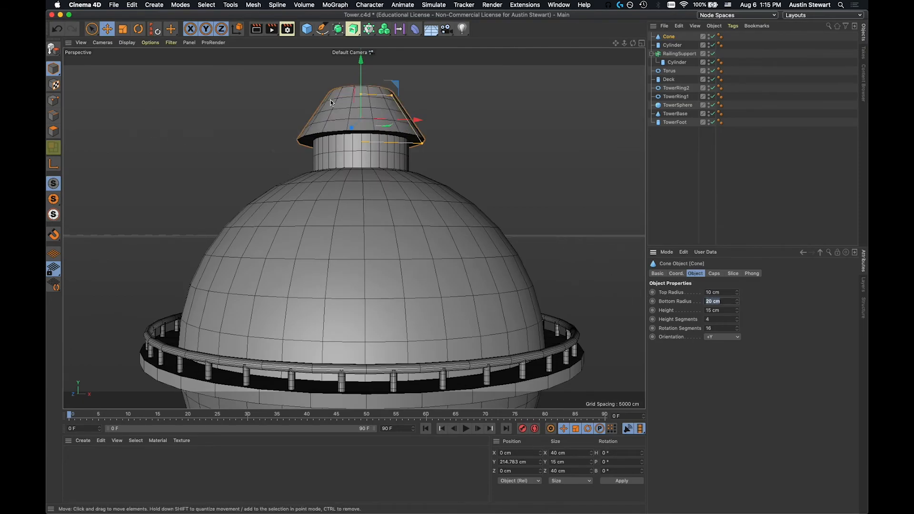
pyautogui.click(724, 312)
pyautogui.moveTo(724, 312); pyautogui.dragTo(651, 303)
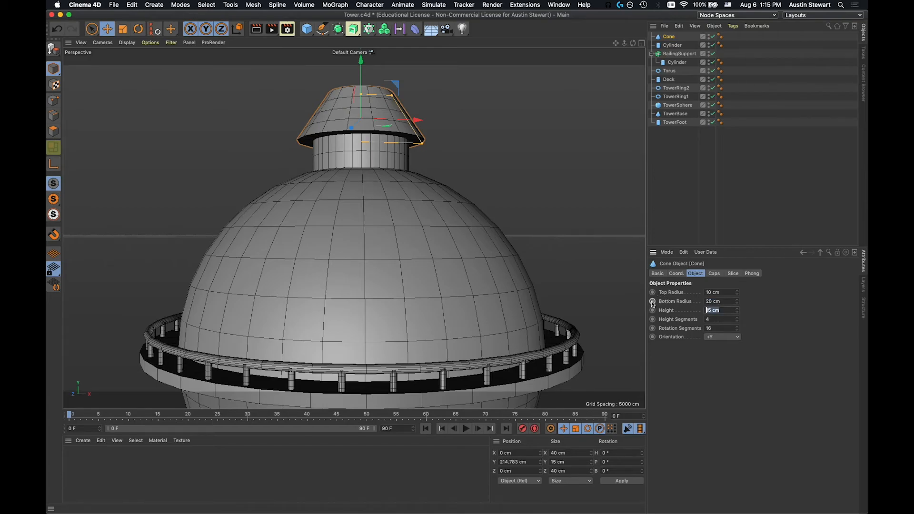
pyautogui.write('10')
pyautogui.press('Return')
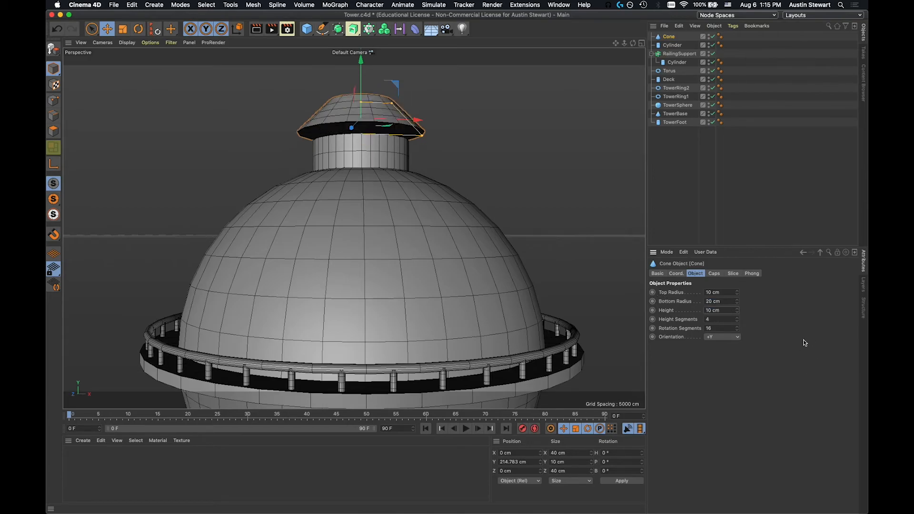
# In the front view, lower the flattened cone to about 212.3 cm in Y so its base rests on the cylinder's top edge
pyautogui.click(641, 44)
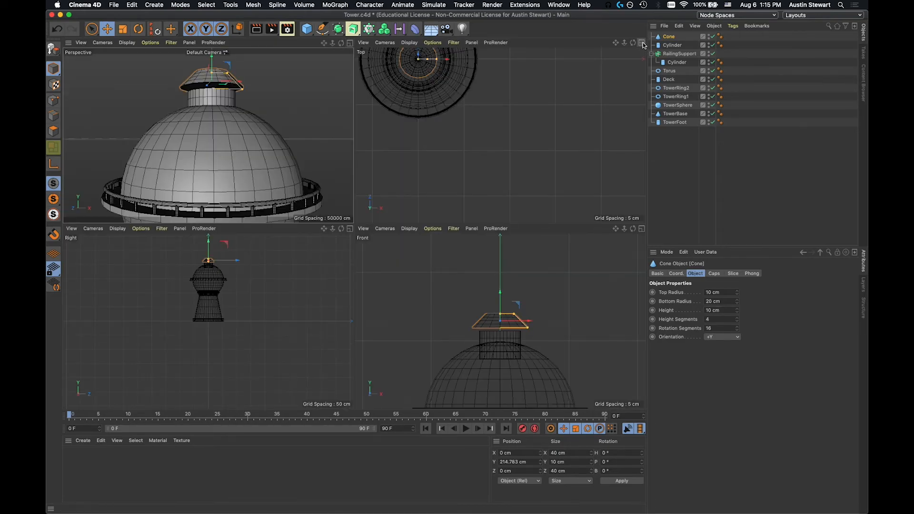
pyautogui.click(641, 229)
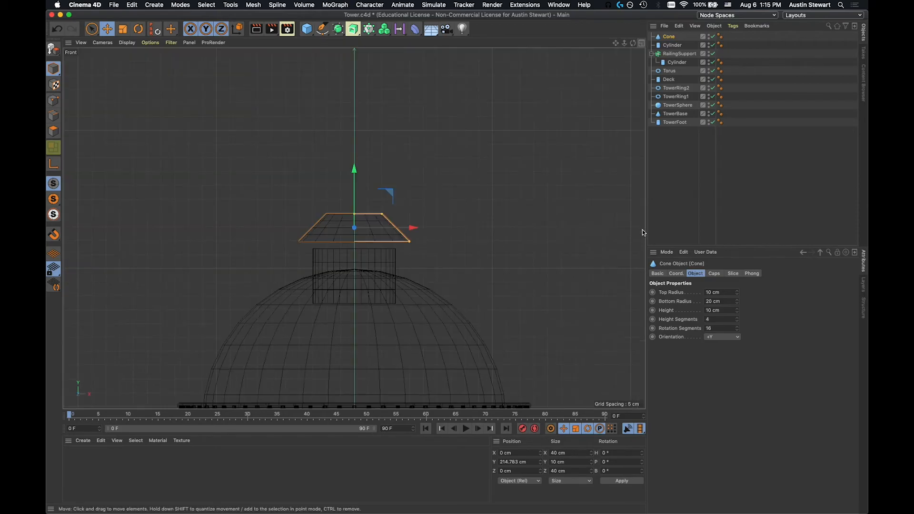
pyautogui.press('o')
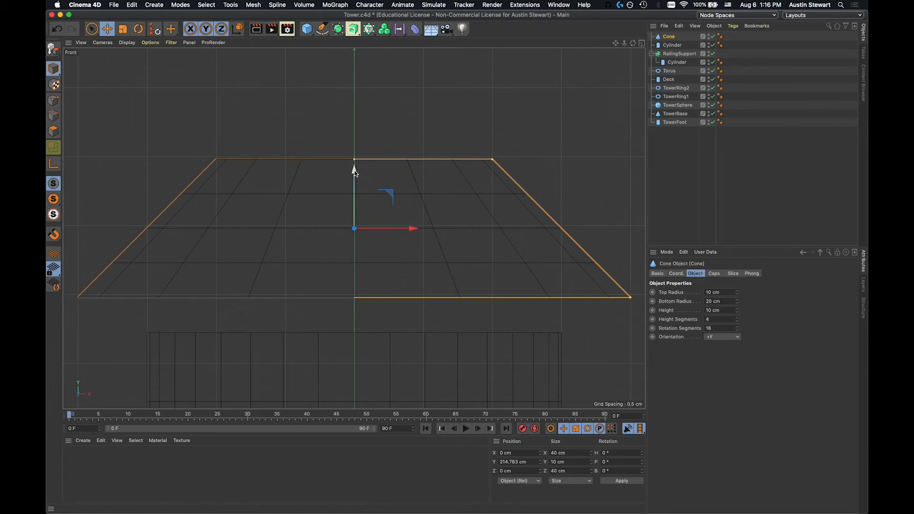
pyautogui.moveTo(354, 167); pyautogui.dragTo(350, 206)
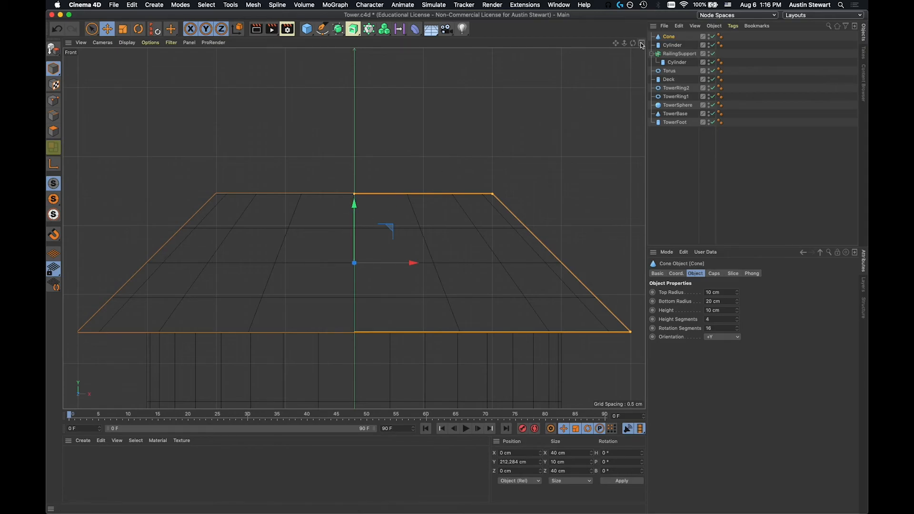
# In the perspective view, duplicate the cylinder beneath the cone straight upward to about 217.8 cm in Y
pyautogui.click(641, 43)
pyautogui.click(350, 43)
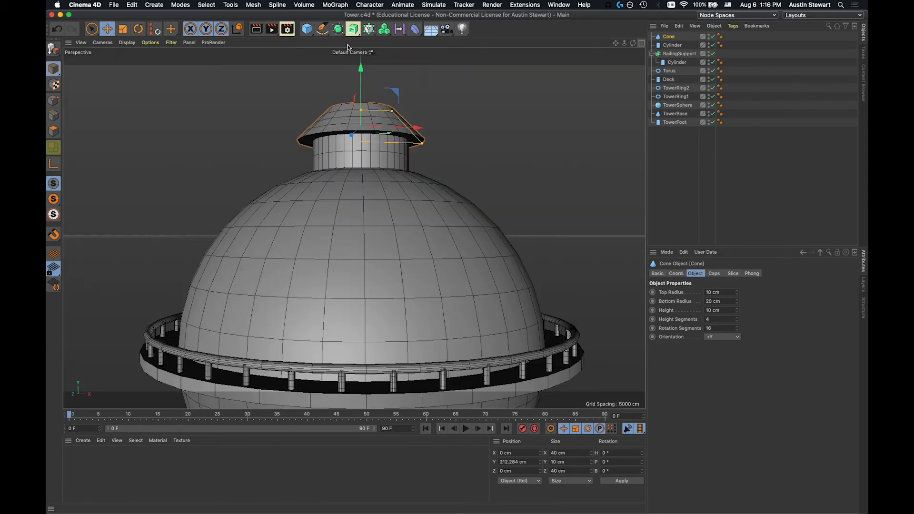
pyautogui.scroll(3, 317, 227)
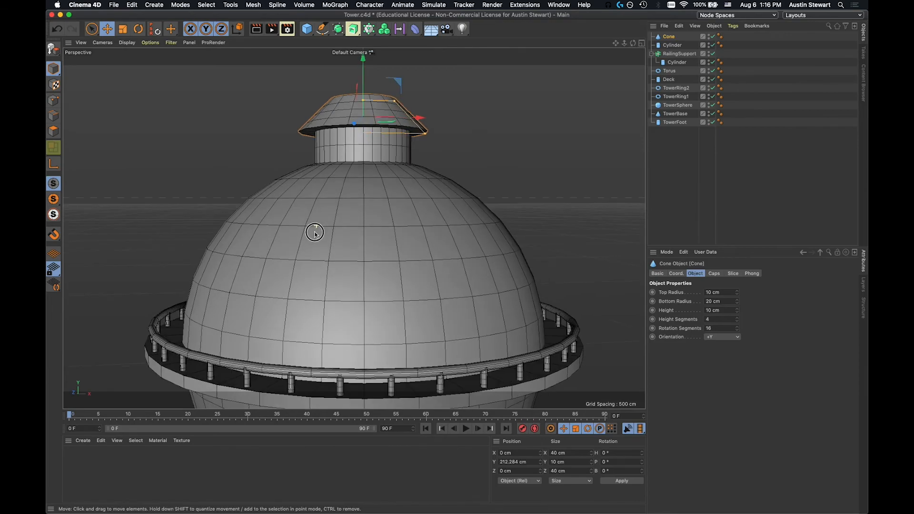
pyautogui.keyDown('alt'); pyautogui.moveTo(306, 207); pyautogui.dragTo(288, 257, button='middle'); pyautogui.keyUp('alt')
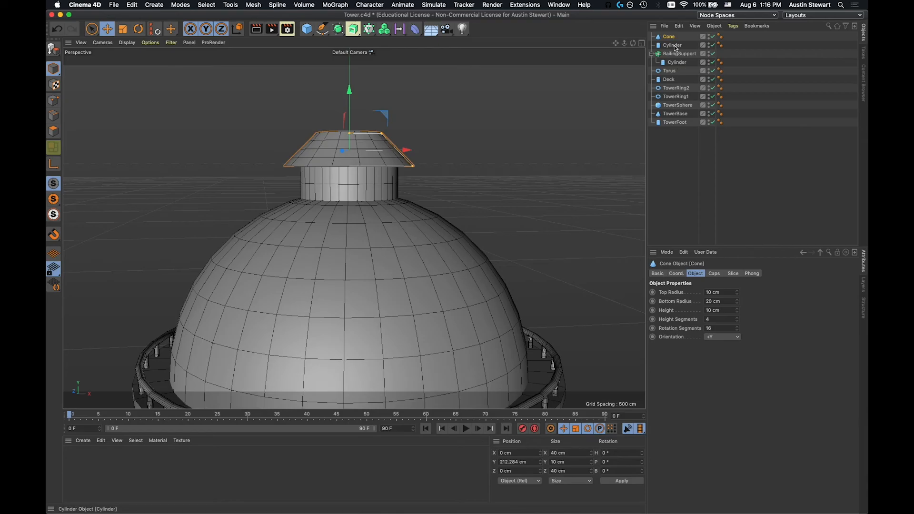
pyautogui.click(674, 46)
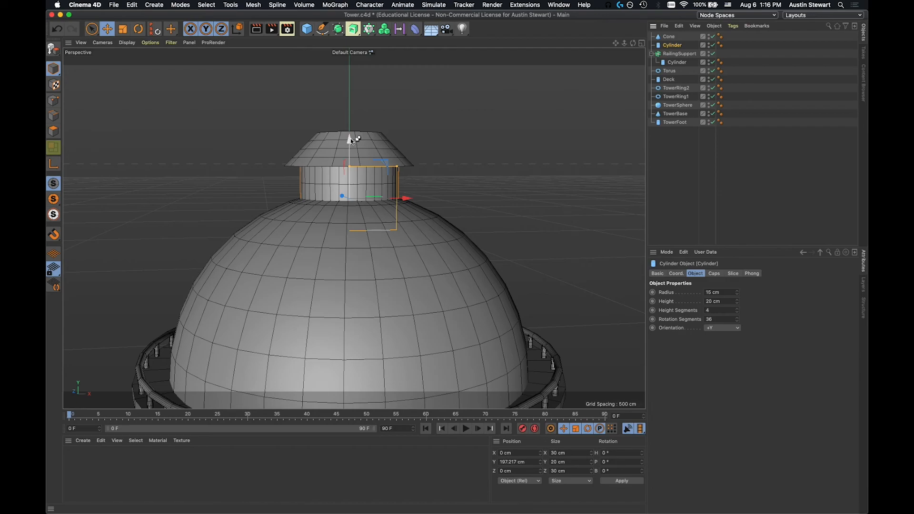
pyautogui.keyDown('ctrl'); pyautogui.moveTo(350, 142); pyautogui.dragTo(346, 75); pyautogui.keyUp('ctrl')
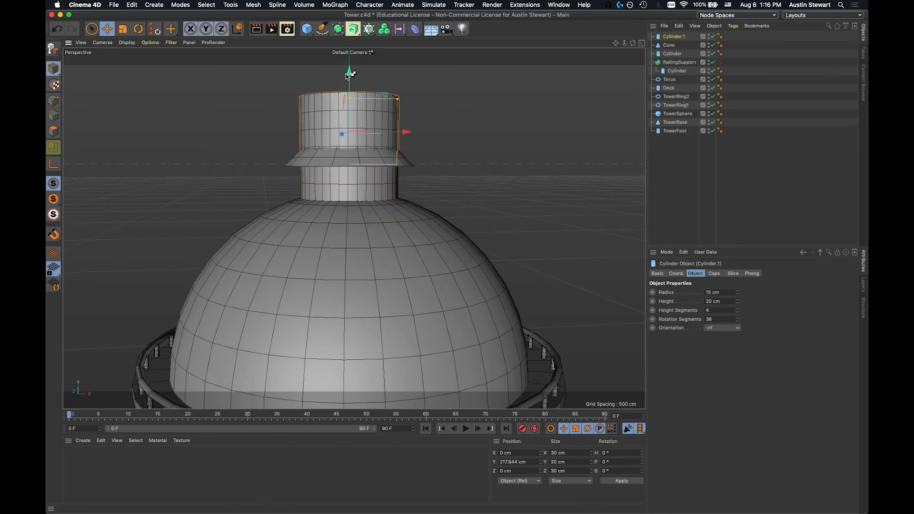
# Set the duplicated cylinder's radius to 10 cm and its height to 10 cm
pyautogui.doubleClick(725, 294)
pyautogui.write('10')
pyautogui.press('Tab')
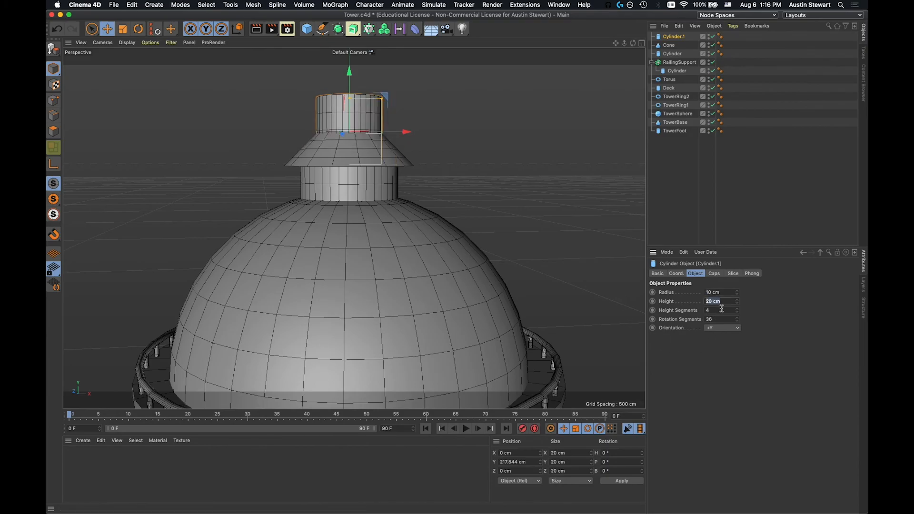
pyautogui.write('10')
pyautogui.press('Tab')
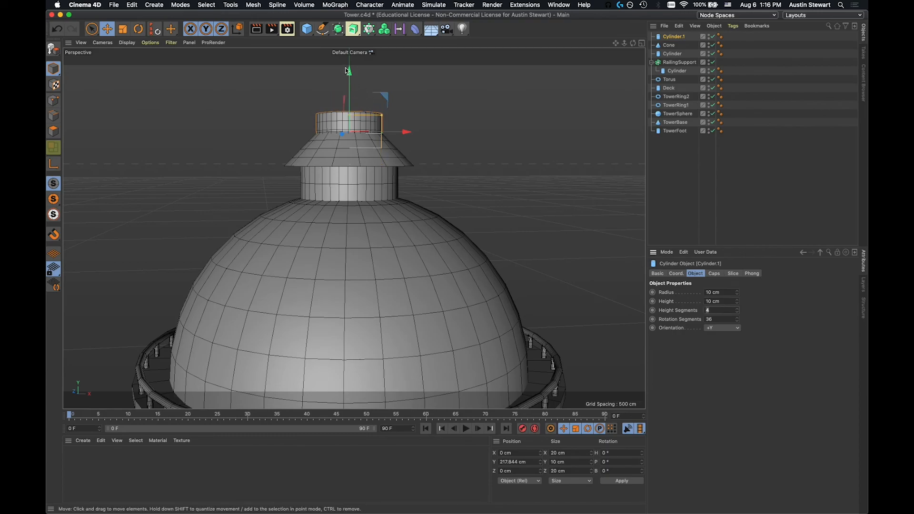
# Raise the small cylinder to about 218.6 cm in Y above the cone, checking it against the reference image in Safari
pyautogui.moveTo(350, 71); pyautogui.dragTo(350, 70)
pyautogui.press('super+Tab')
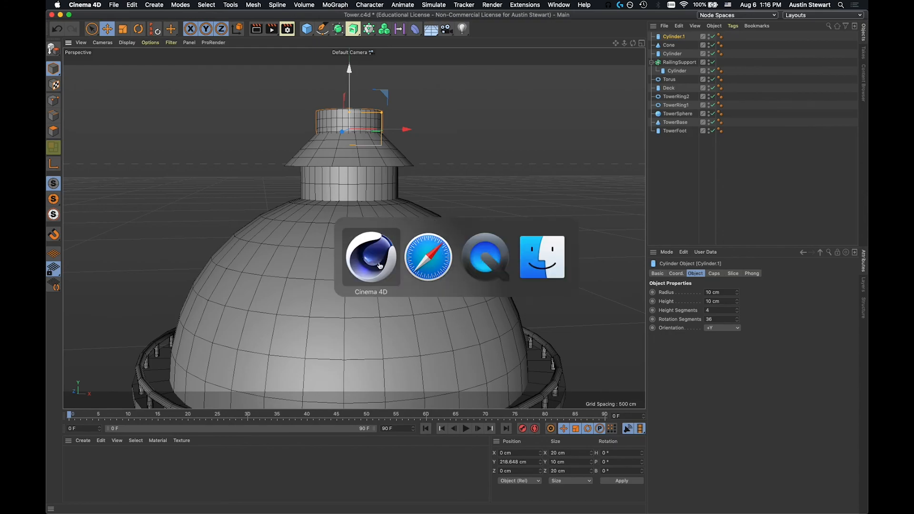
pyautogui.click(429, 263)
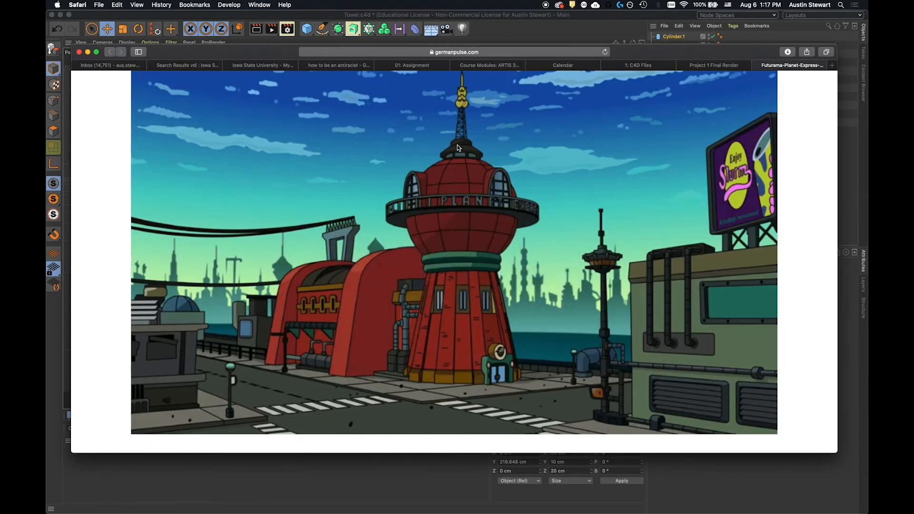
pyautogui.press('super+Tab')
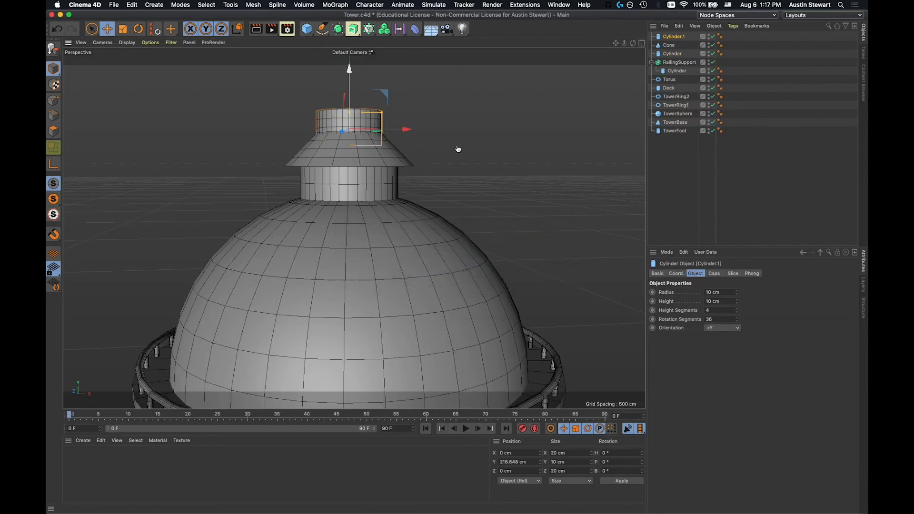
pyautogui.moveTo(349, 70); pyautogui.dragTo(350, 70)
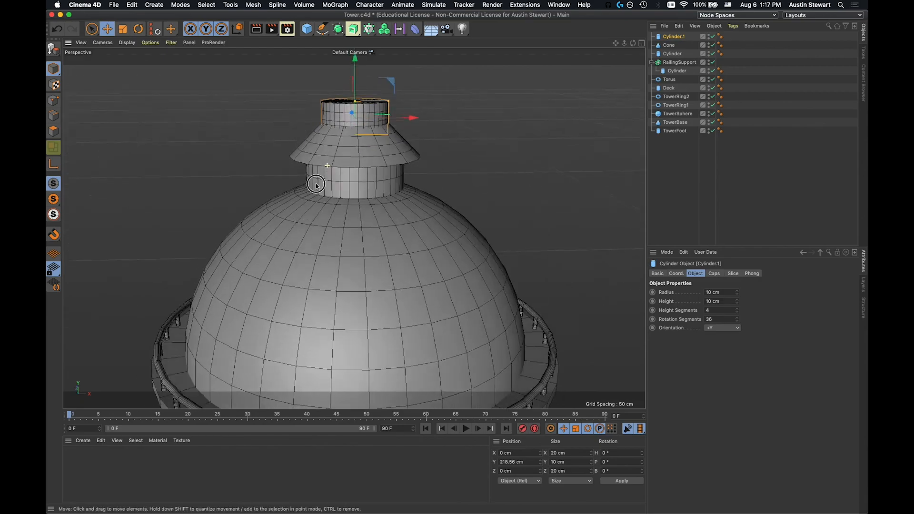
pyautogui.scroll(-10, 348, 195)
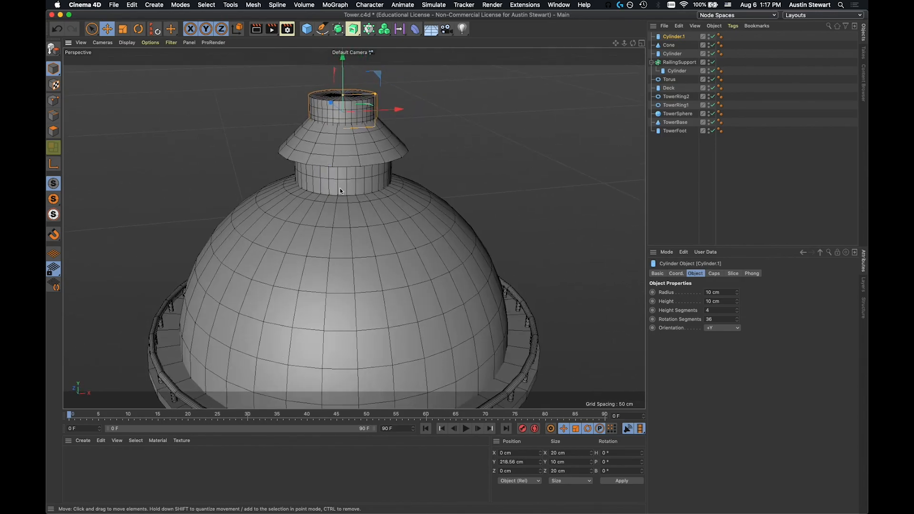